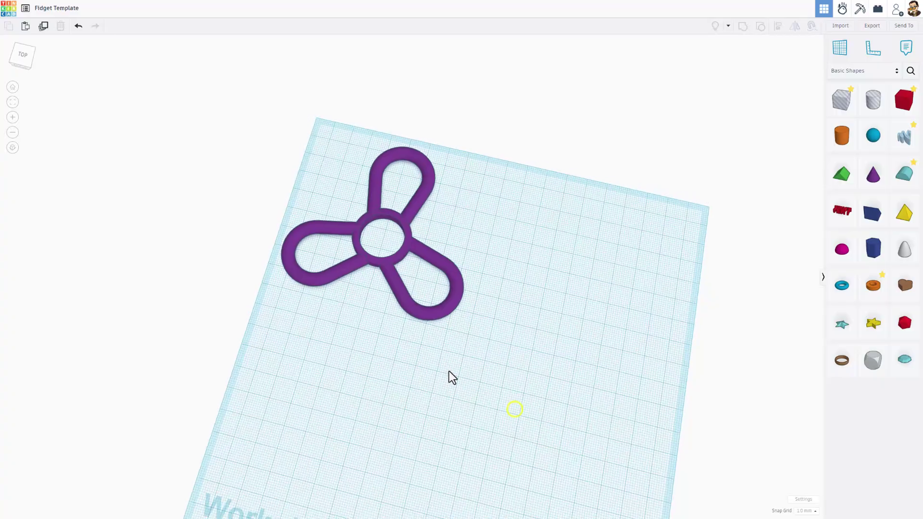
# Search the community shapes for "bent" and place a Bent Pipe on the workplane beside the finished spinner
pyautogui.moveTo(449, 371); pyautogui.dragTo(510, 357, button='right')
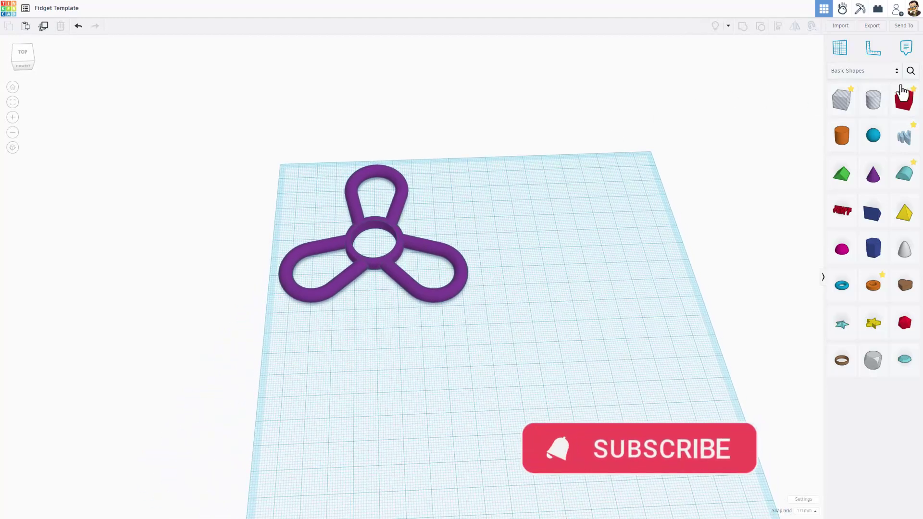
pyautogui.click(909, 71)
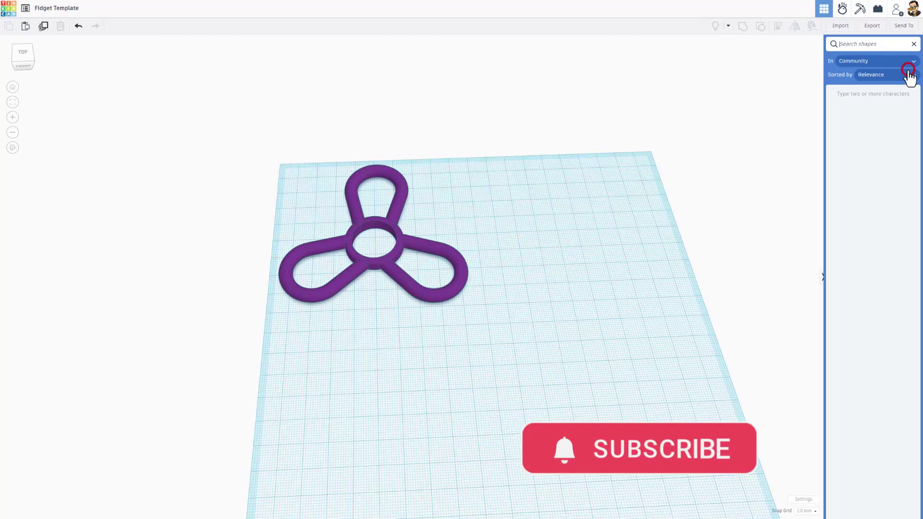
pyautogui.click(859, 44)
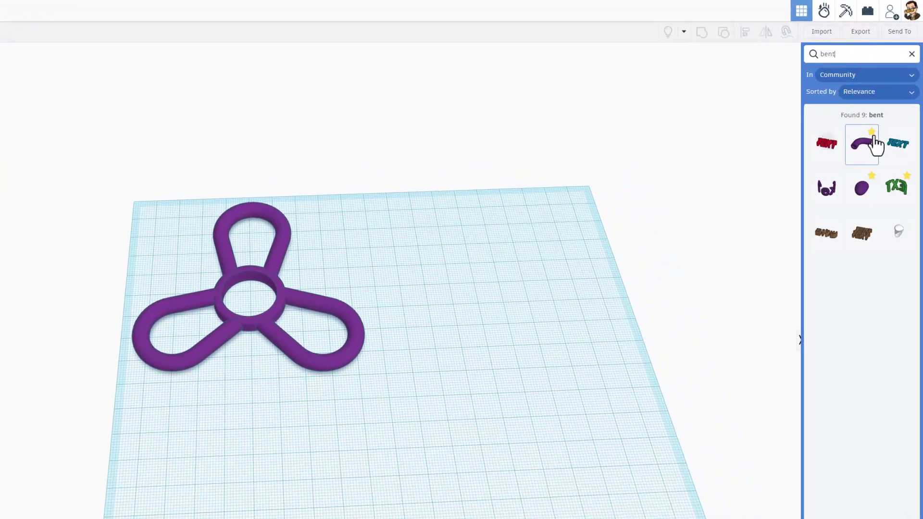
pyautogui.moveTo(863, 151); pyautogui.dragTo(382, 287)
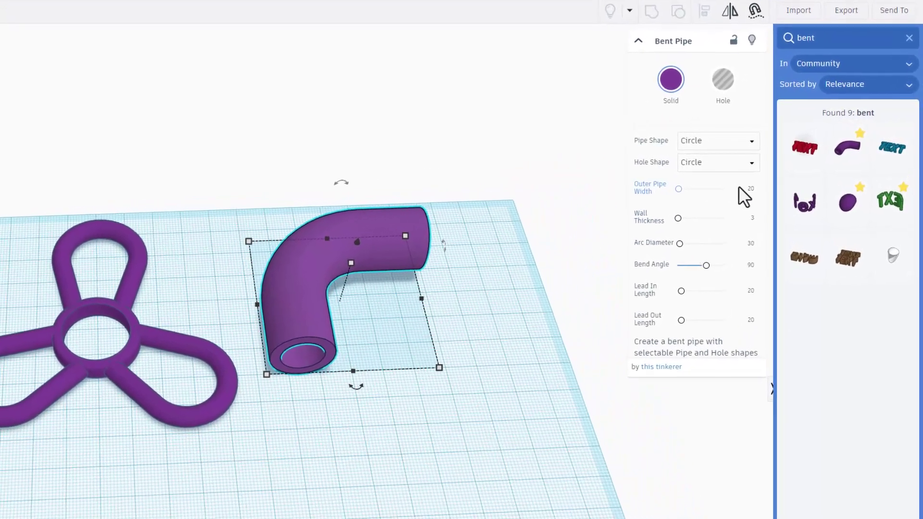
# Set the bent pipe's outer pipe width to 6 and its arc diameter to 20
pyautogui.click(749, 189)
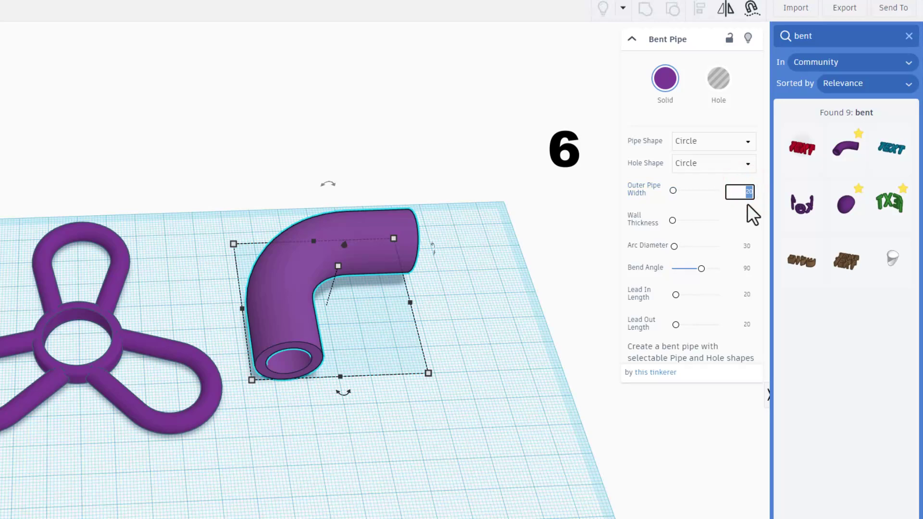
pyautogui.write('6')
pyautogui.press('Return')
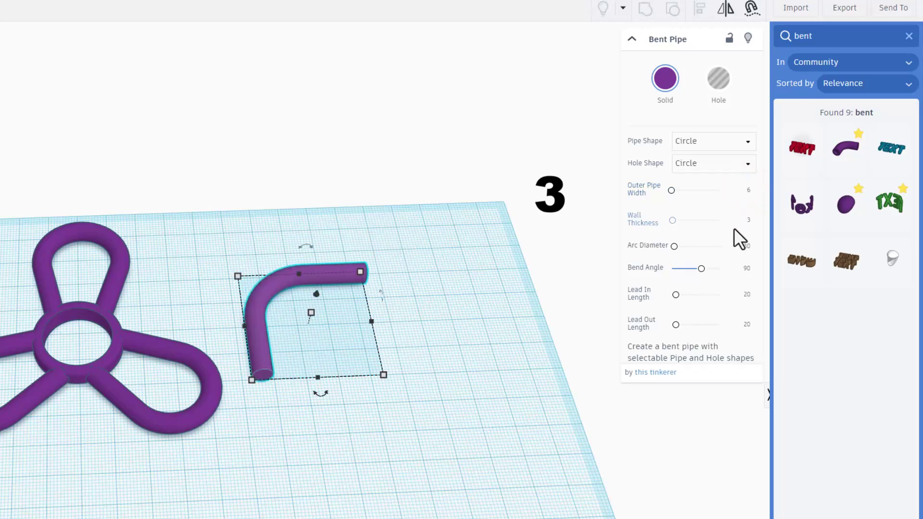
pyautogui.click(747, 246)
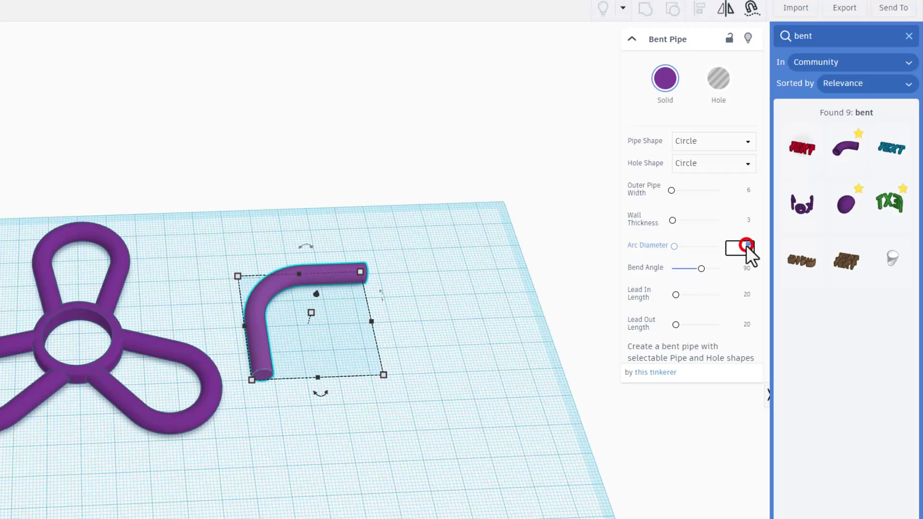
pyautogui.write('20')
pyautogui.press('Return')
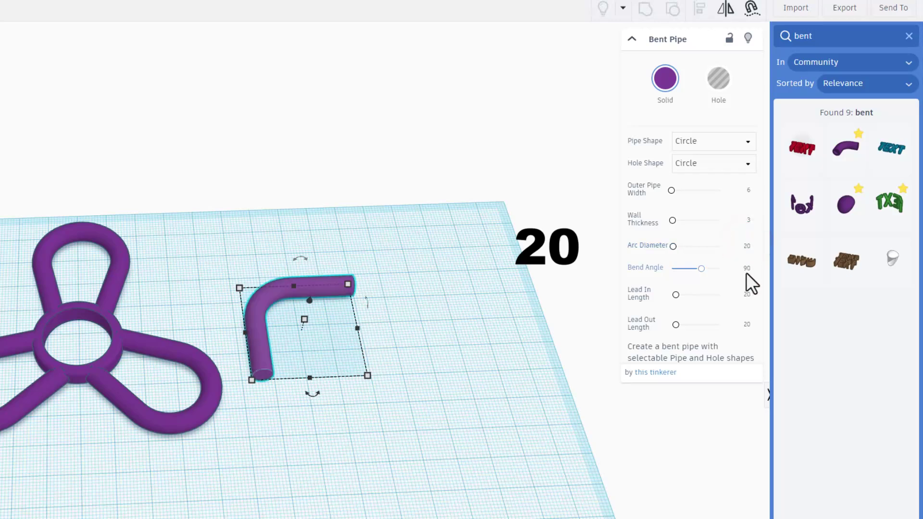
# Set the bent pipe's bend angle to 210 and both its lead in and lead out lengths to 18
pyautogui.write('210')
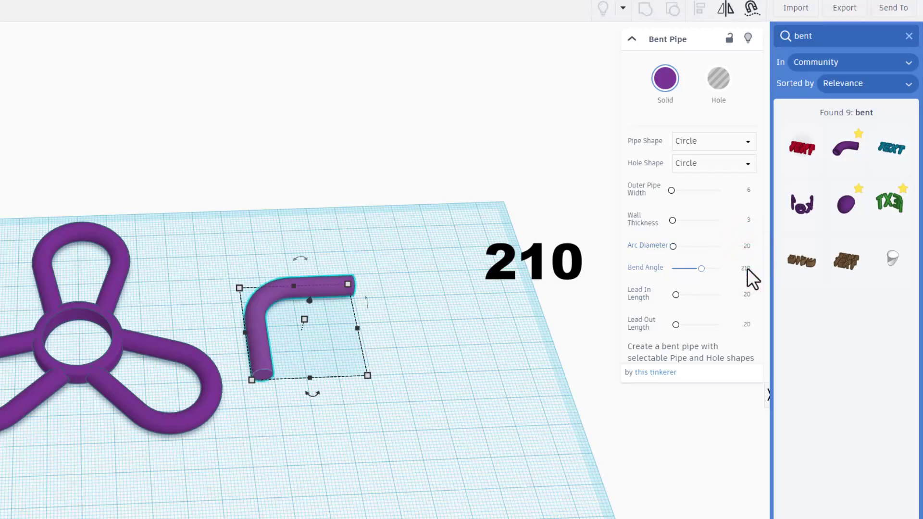
pyautogui.press('Return')
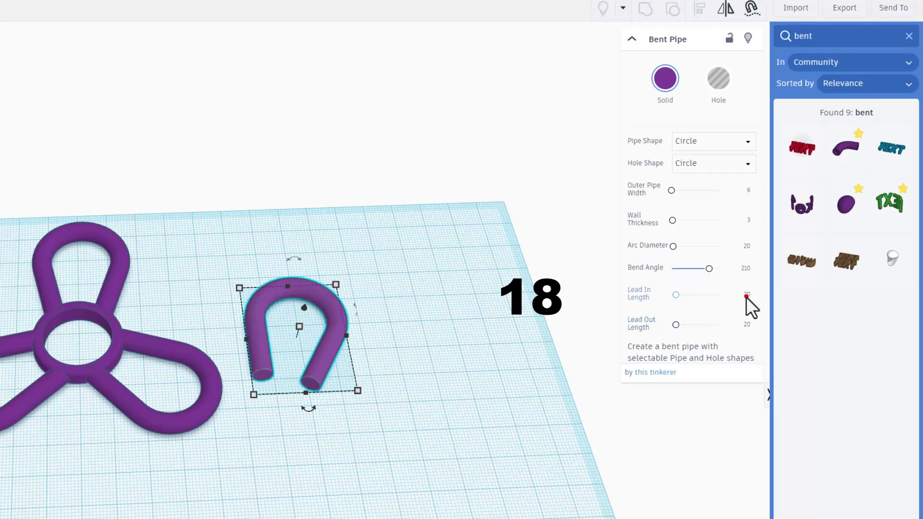
pyautogui.write('18')
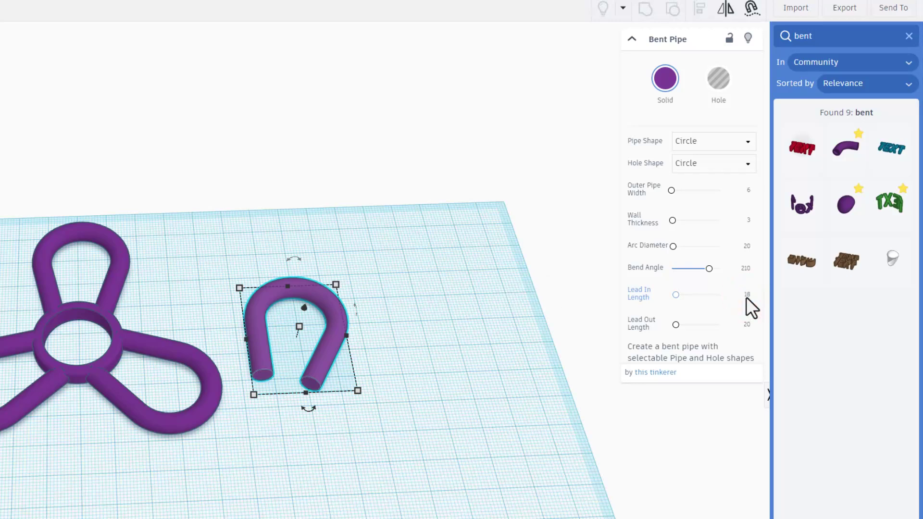
pyautogui.press('Return')
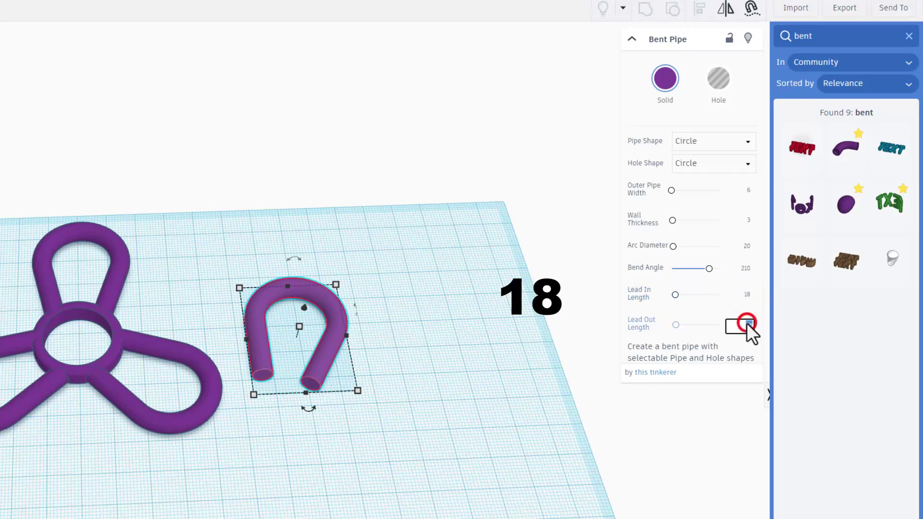
pyautogui.write('18')
pyautogui.press('Return')
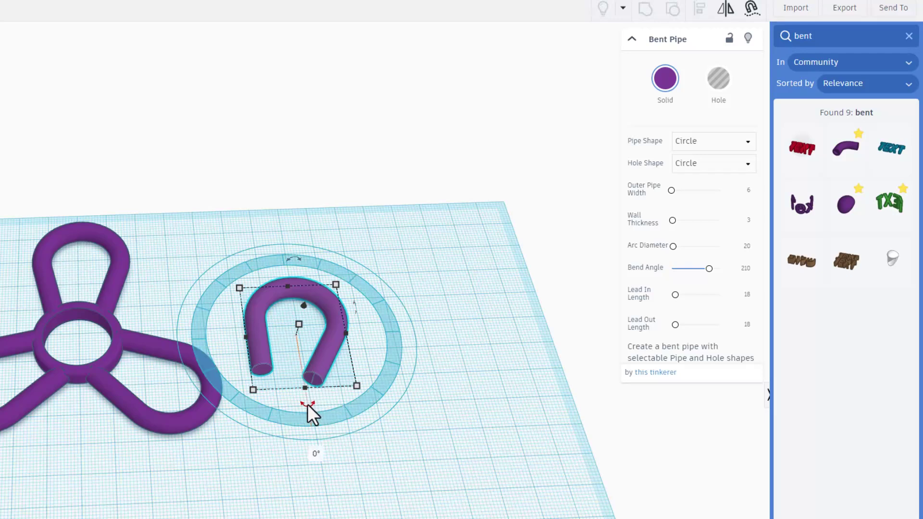
# Rotate the bent pipe -15° flat on the workplane and move it about 22 mm toward the back and 22 mm sideways, away from the spinner
pyautogui.moveTo(308, 404); pyautogui.dragTo(337, 445)
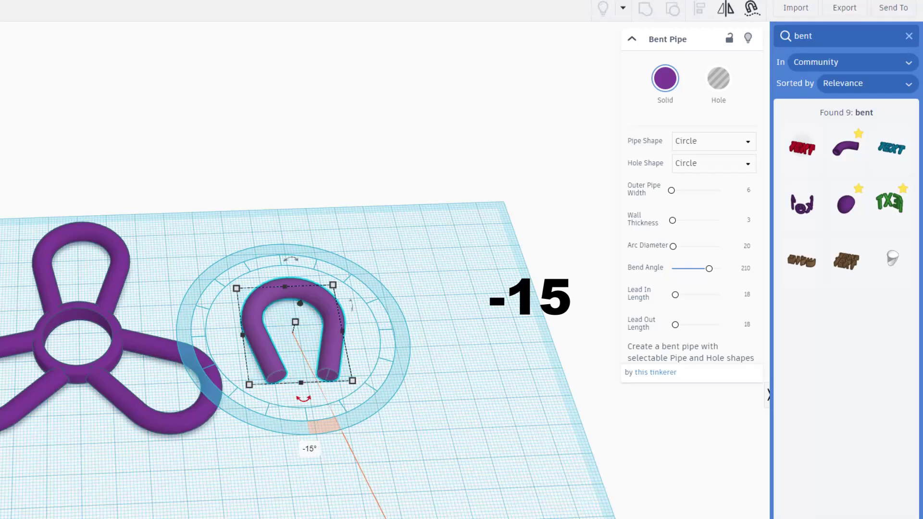
pyautogui.click(493, 367)
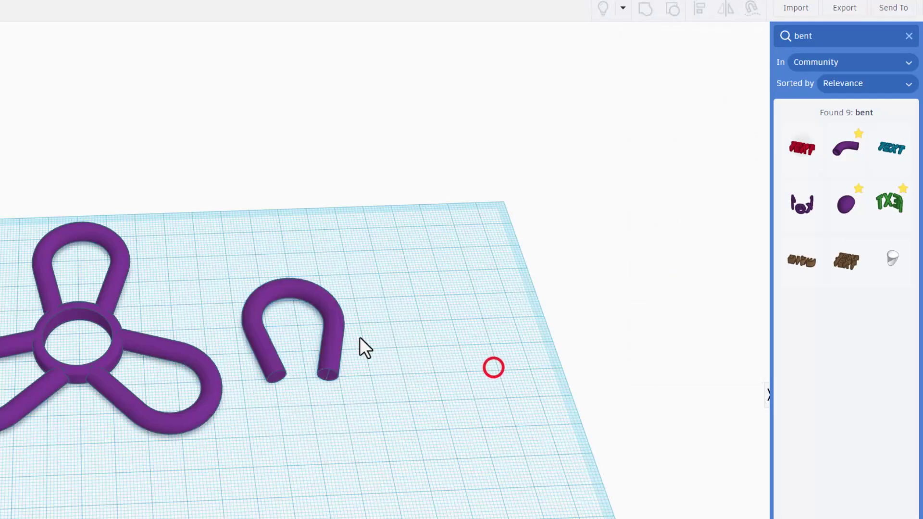
pyautogui.moveTo(336, 338); pyautogui.dragTo(393, 281)
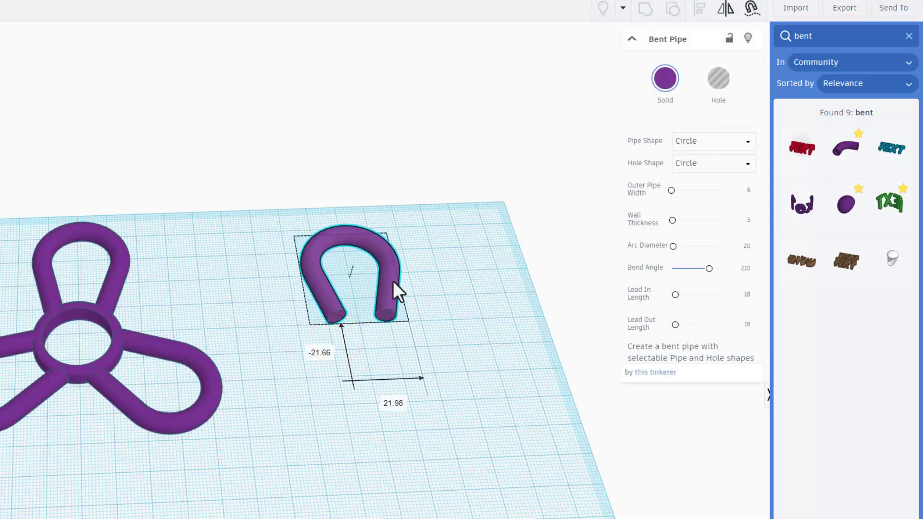
pyautogui.click(382, 377)
pyautogui.moveTo(389, 372); pyautogui.dragTo(386, 347, button='right')
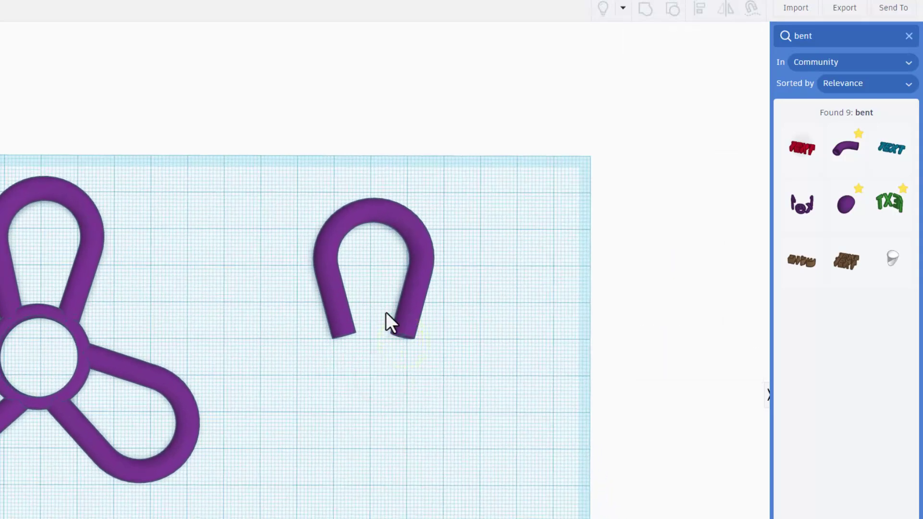
pyautogui.moveTo(387, 313); pyautogui.dragTo(373, 216, button='right')
# Reduce the bent pipe's arc diameter to 15
pyautogui.click(372, 211)
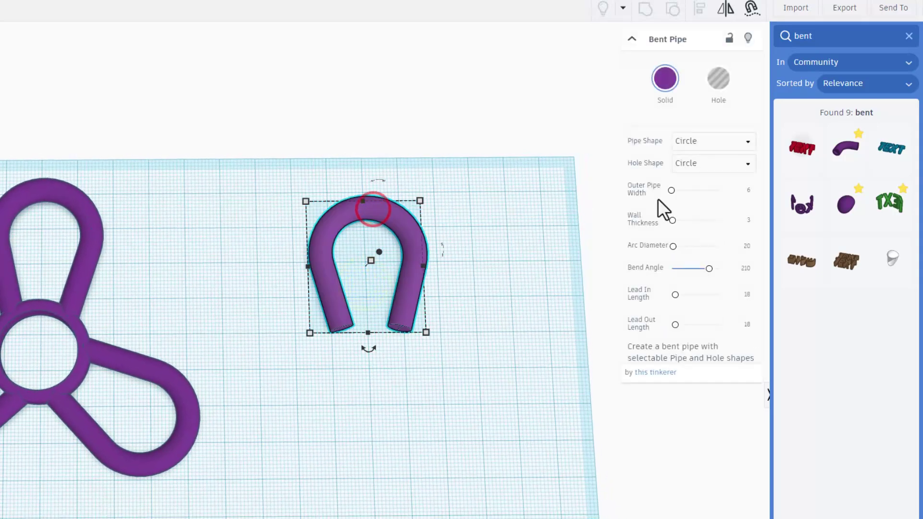
pyautogui.click(746, 246)
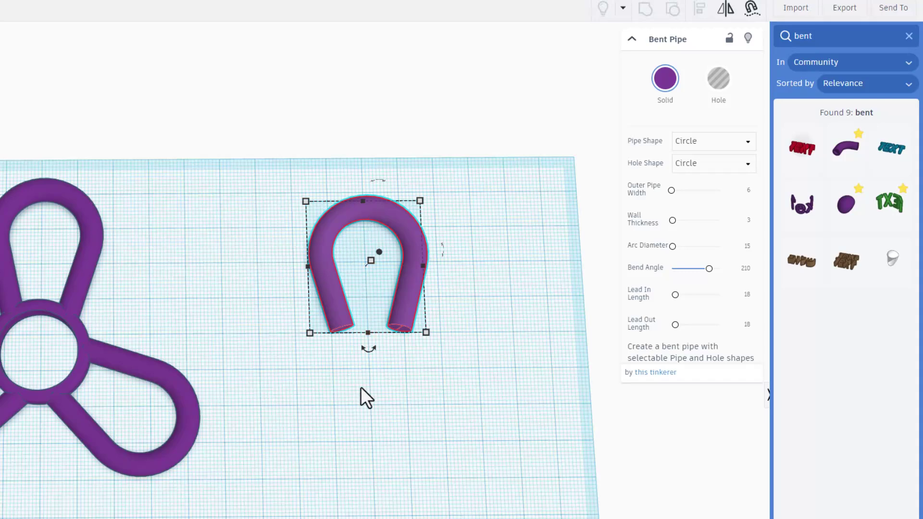
pyautogui.moveTo(367, 417); pyautogui.dragTo(373, 397, button='right')
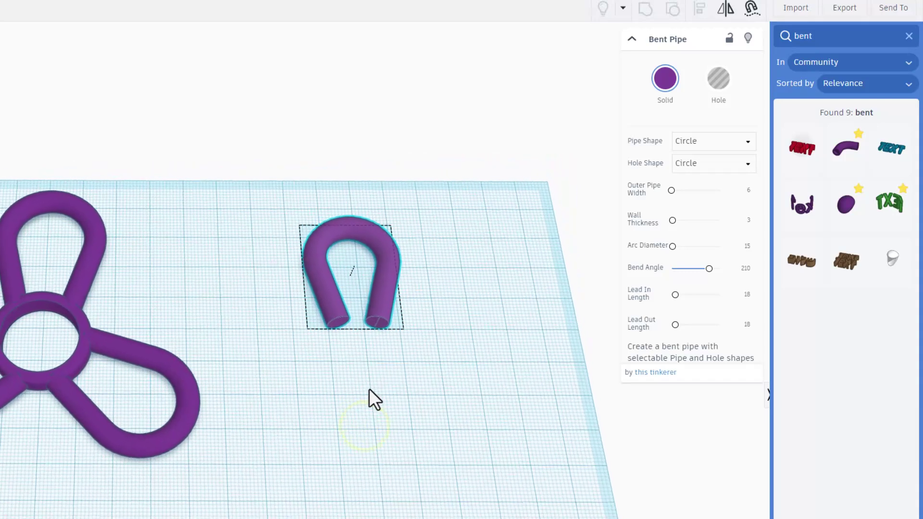
pyautogui.click(400, 374)
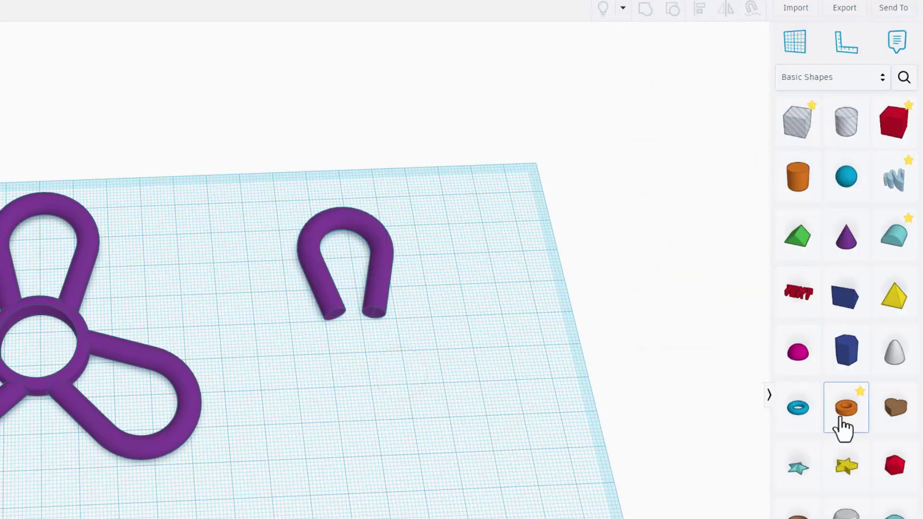
# Place a Tube on the workplane in front of the bent pipe with a radius of 14 and a wall thickness of 3
pyautogui.moveTo(840, 416); pyautogui.dragTo(360, 426)
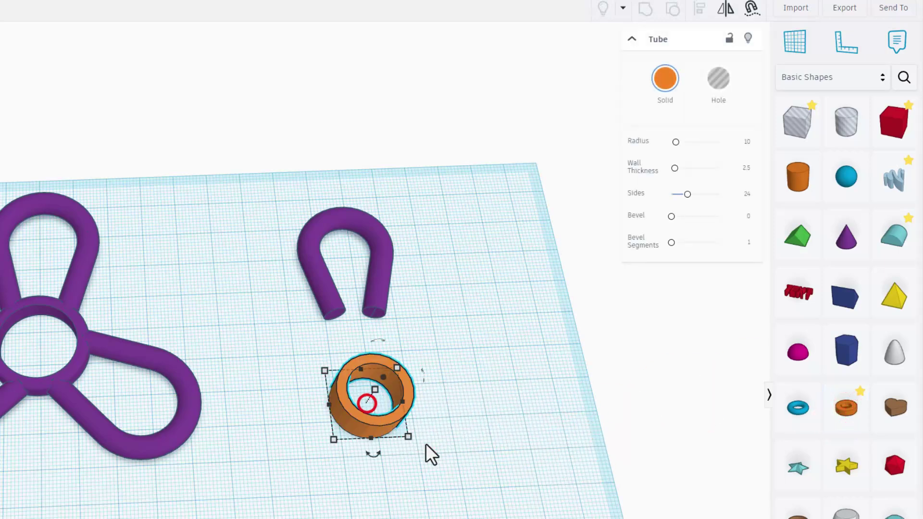
pyautogui.click(746, 142)
pyautogui.write('14')
pyautogui.press('Return')
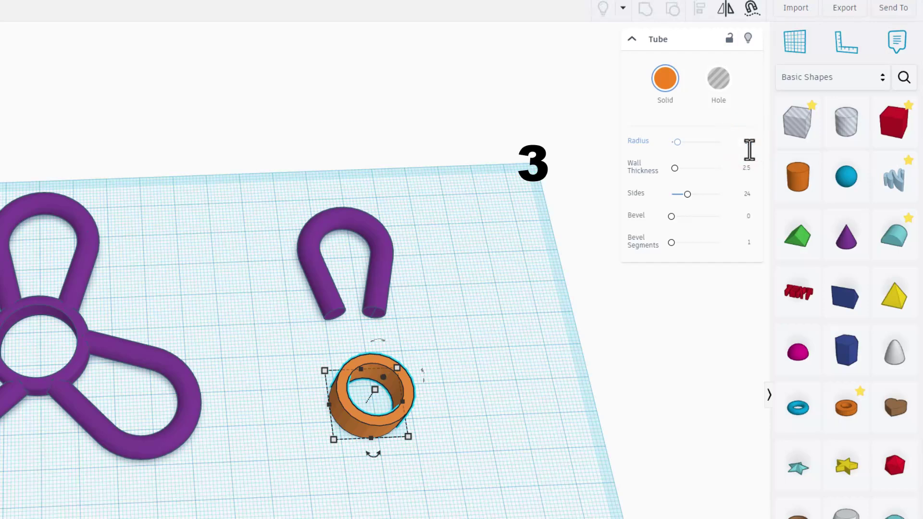
pyautogui.click(746, 167)
pyautogui.write('3')
# Smooth and round the tube with 64 sides, a bevel of 2 and 10 bevel segments
pyautogui.click(688, 193)
pyautogui.moveTo(688, 194); pyautogui.dragTo(723, 196)
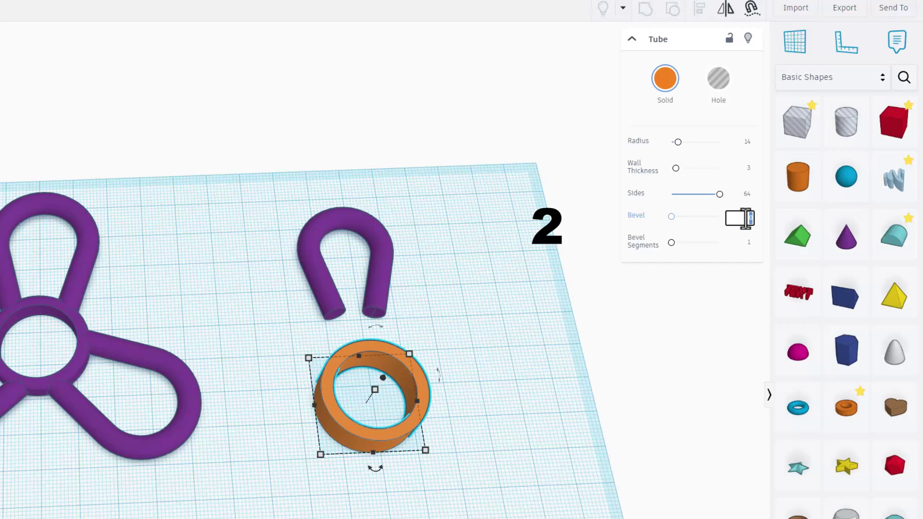
pyautogui.press('Return')
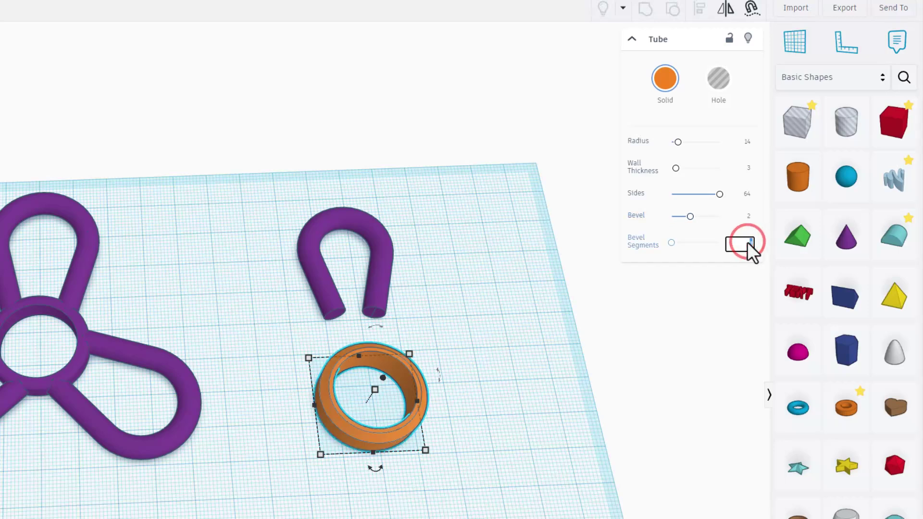
pyautogui.write('10')
pyautogui.press('Return')
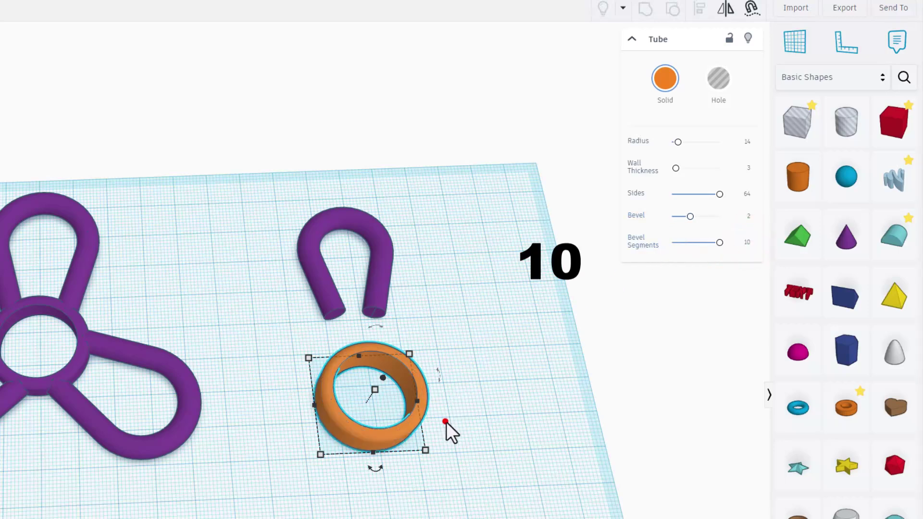
pyautogui.click(446, 423)
# Set the orange tube's height to 6 mm
pyautogui.moveTo(394, 426); pyautogui.dragTo(372, 346, button='right')
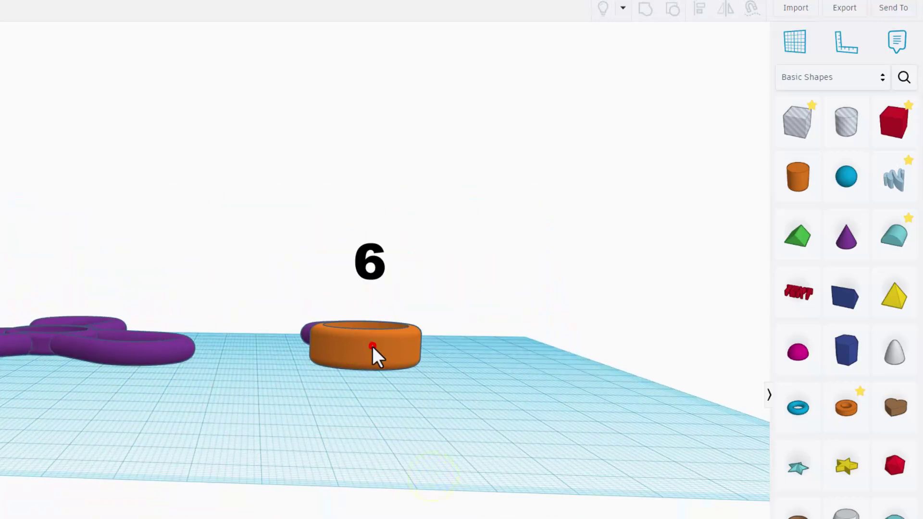
pyautogui.click(373, 346)
pyautogui.click(412, 344)
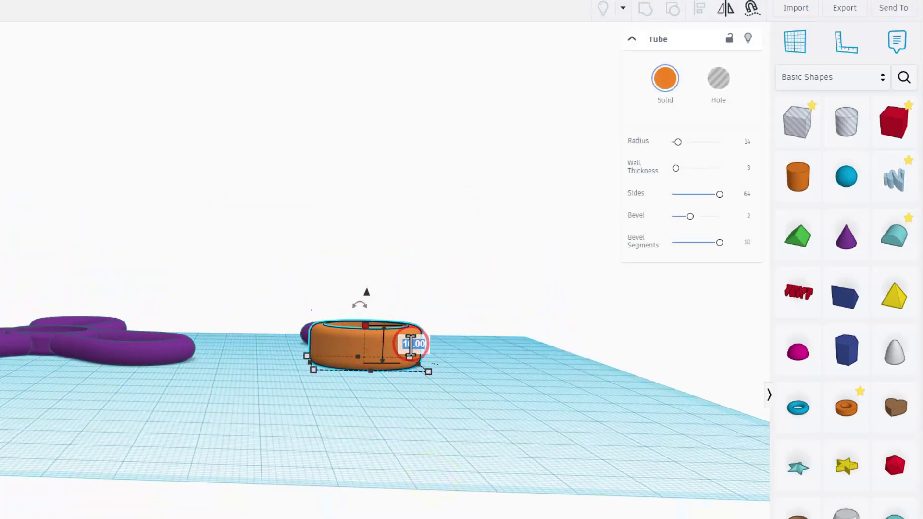
pyautogui.write('5')
pyautogui.press('Return')
pyautogui.click(488, 314)
# Move the tube 15 mm back so that it overlaps both open ends of the bent pipe
pyautogui.moveTo(416, 309); pyautogui.dragTo(391, 446, button='right')
pyautogui.moveTo(390, 446); pyautogui.dragTo(387, 402)
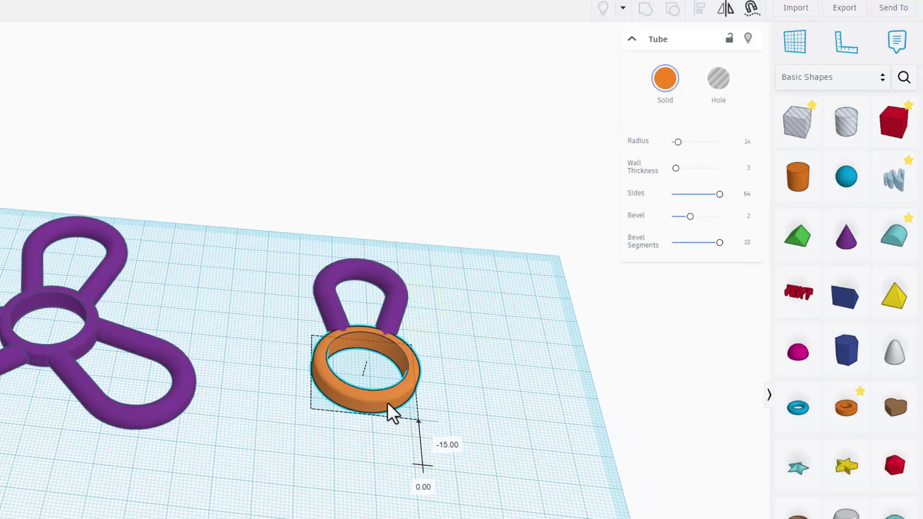
pyautogui.moveTo(388, 403); pyautogui.dragTo(443, 440, button='right')
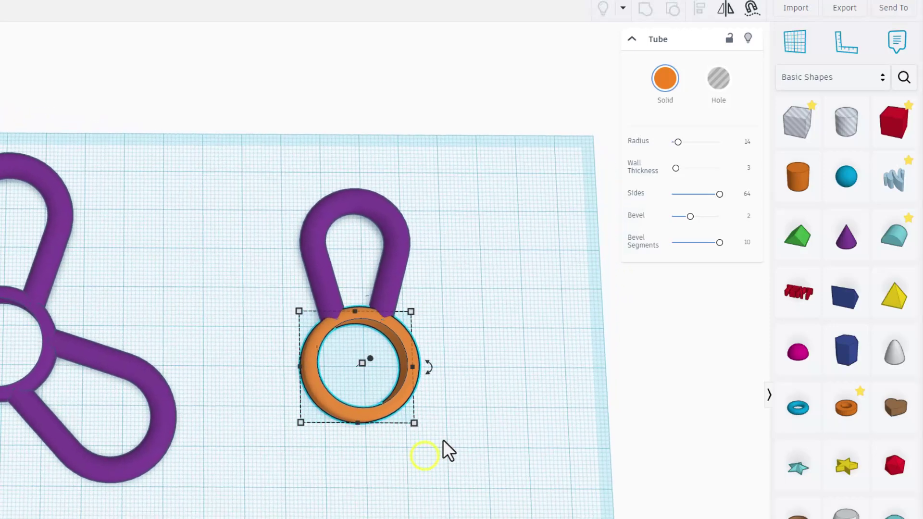
pyautogui.click(442, 437)
pyautogui.click(382, 412)
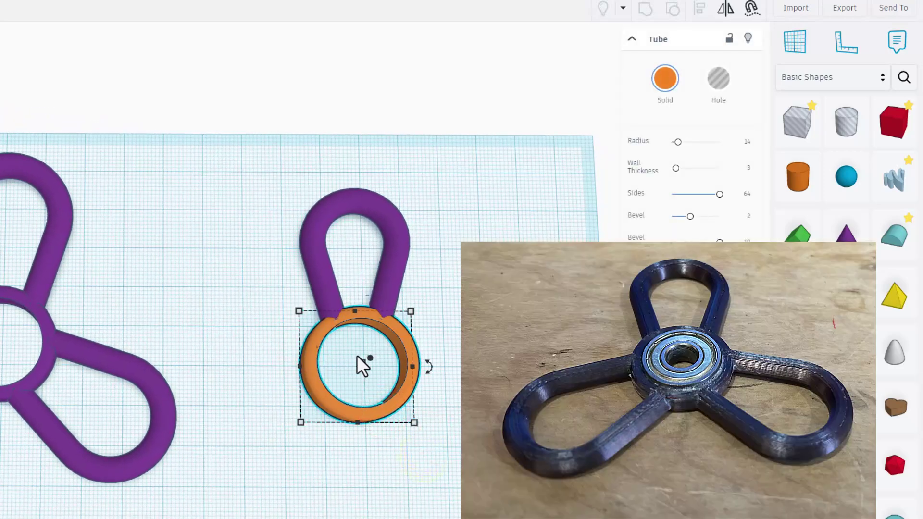
pyautogui.moveTo(431, 316); pyautogui.dragTo(388, 360, button='right')
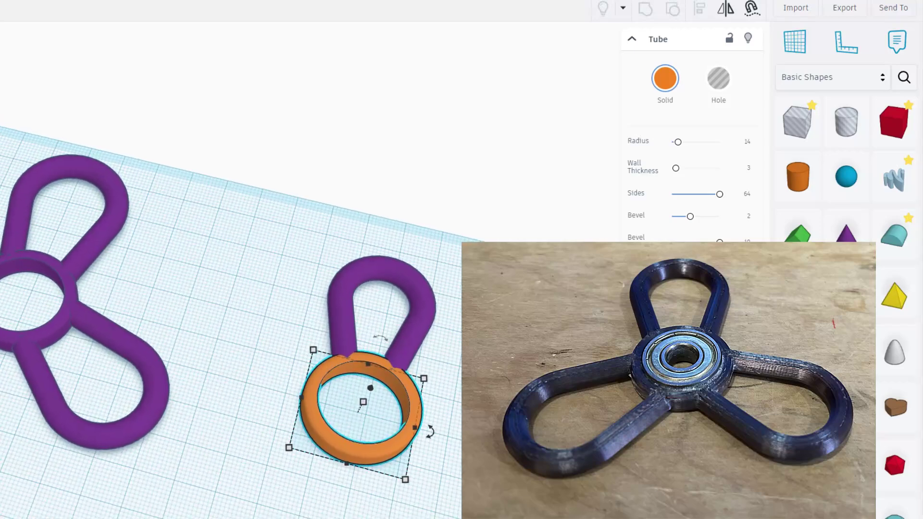
pyautogui.click(437, 440)
# Select the bent pipe and the tube together and align their centres across the width
pyautogui.moveTo(373, 451); pyautogui.dragTo(261, 130, button='right')
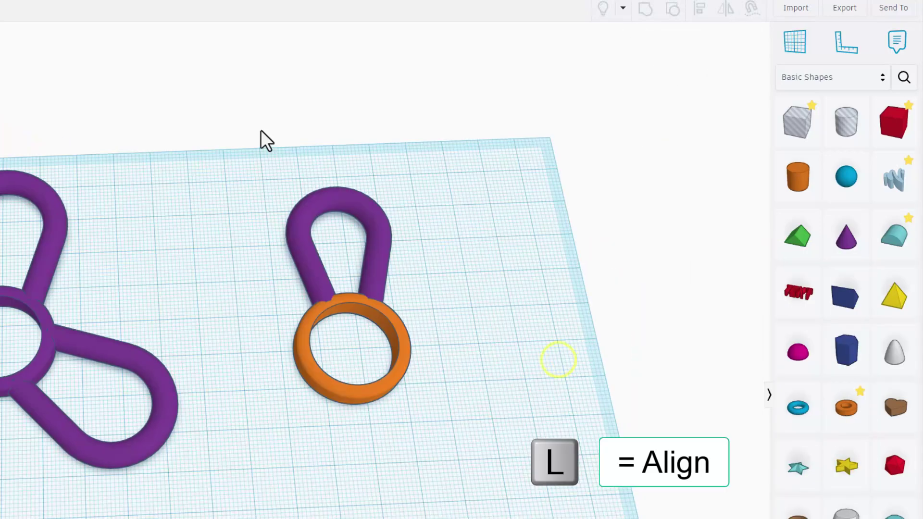
pyautogui.moveTo(270, 164); pyautogui.dragTo(403, 442)
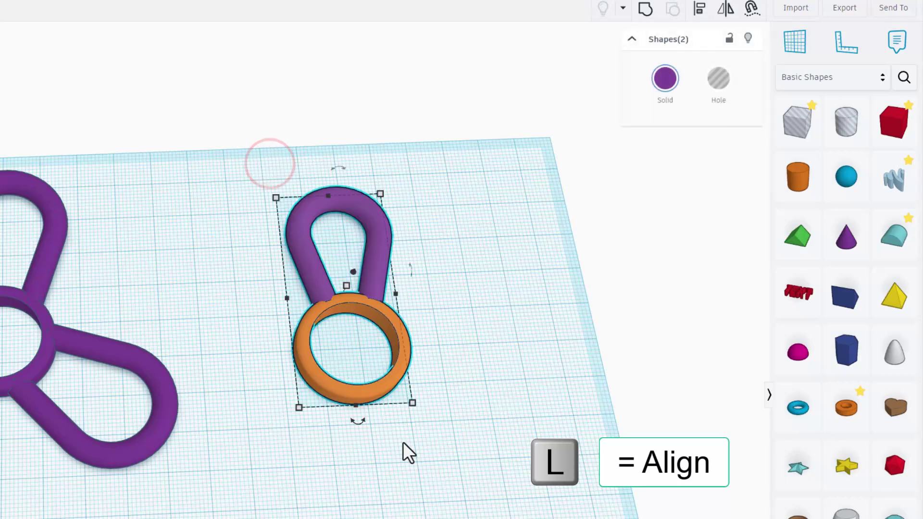
pyautogui.press('l')
pyautogui.click(358, 422)
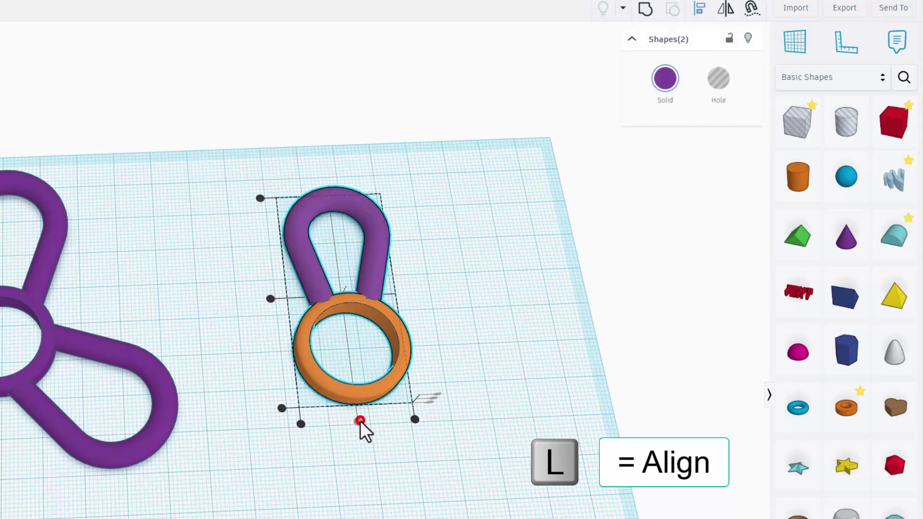
# Duplicate the bent pipe, rotate the copy 120°, and place it against the front-right side of the tube
pyautogui.click(406, 435)
pyautogui.click(466, 394)
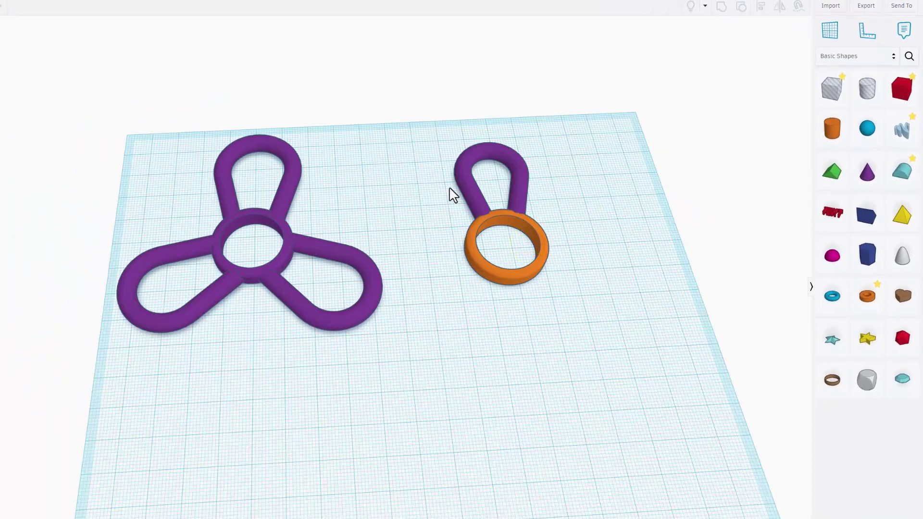
pyautogui.click(497, 156)
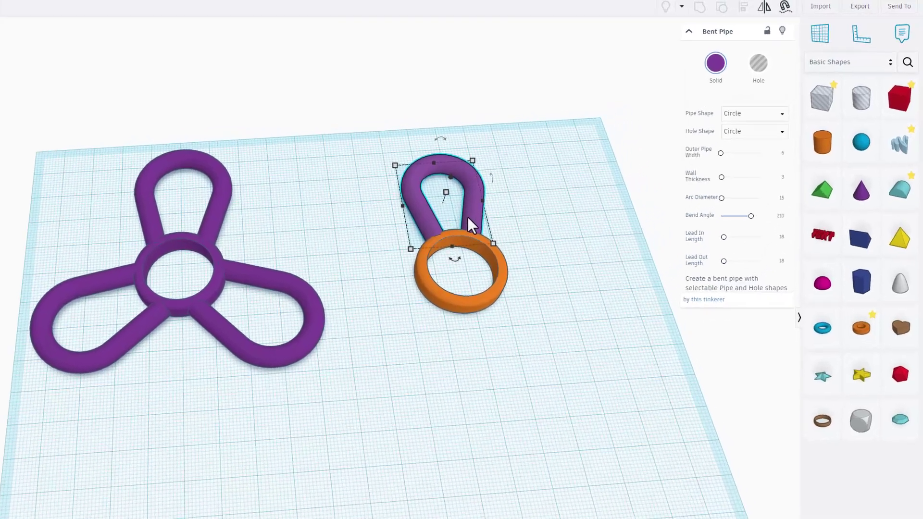
pyautogui.hotkey('ctrl', 'd')
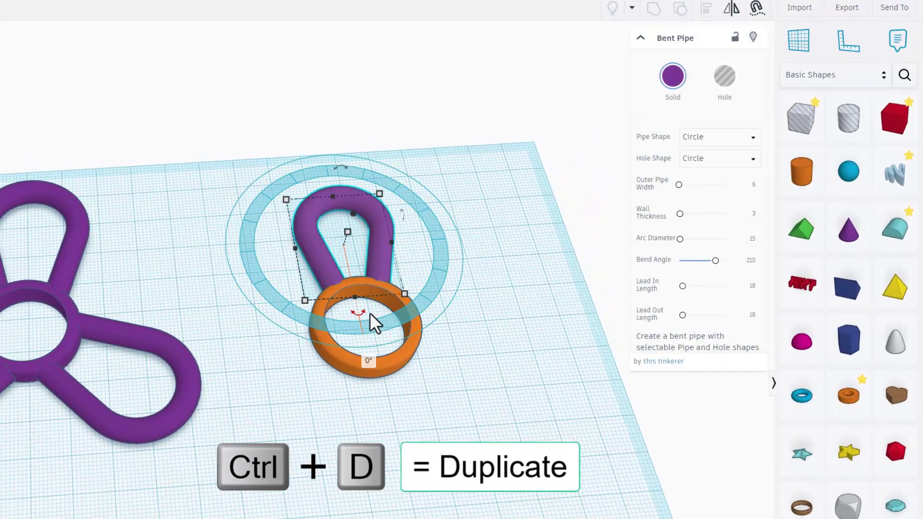
pyautogui.moveTo(353, 316); pyautogui.dragTo(225, 375)
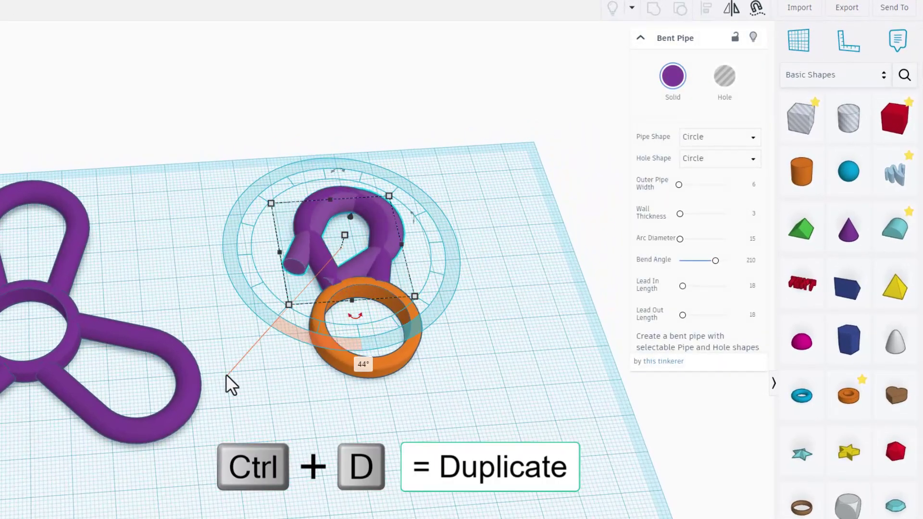
pyautogui.click(358, 363)
pyautogui.write('120')
pyautogui.press('Return')
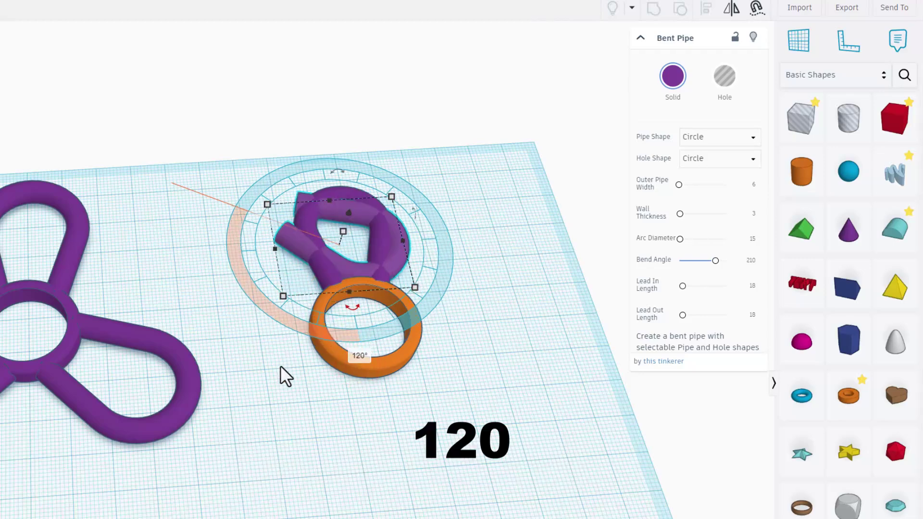
pyautogui.click(279, 390)
pyautogui.moveTo(297, 241); pyautogui.dragTo(419, 368)
# Duplicate the front-right arm, rotate the copy 120°, and place it against the front-left side of the tube
pyautogui.hotkey('ctrl', 'd')
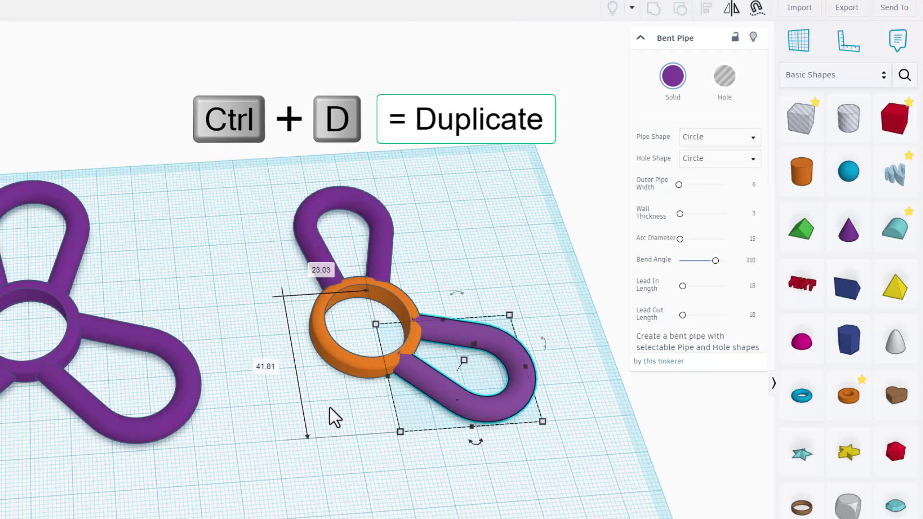
pyautogui.moveTo(475, 440); pyautogui.dragTo(337, 517)
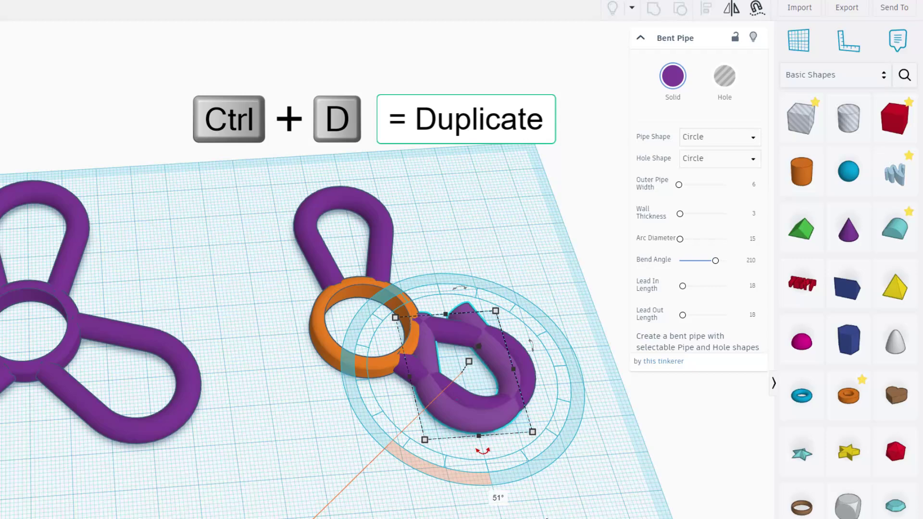
pyautogui.click(499, 498)
pyautogui.write('120')
pyautogui.press('Return')
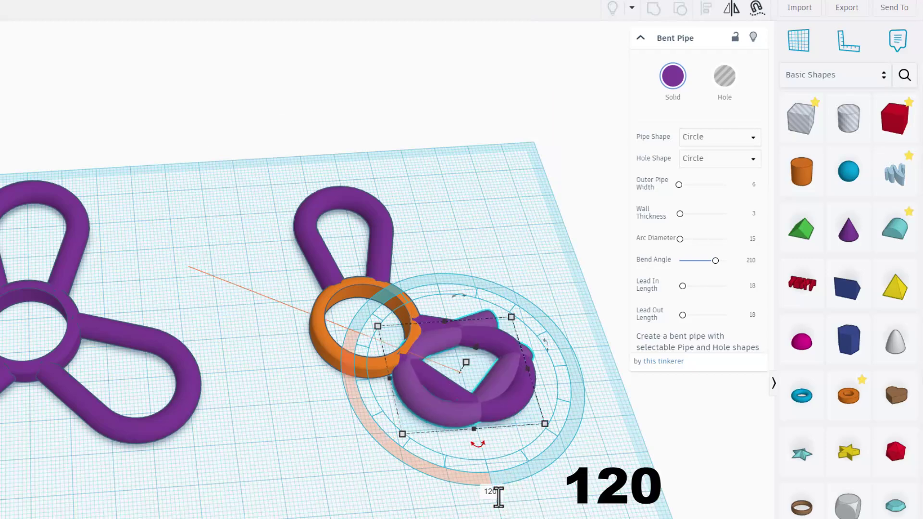
pyautogui.click(499, 498)
pyautogui.moveTo(413, 389); pyautogui.dragTo(222, 405)
# Select the two front arms and align them along their front edges
pyautogui.click(270, 470)
pyautogui.moveTo(248, 515); pyautogui.dragTo(504, 392)
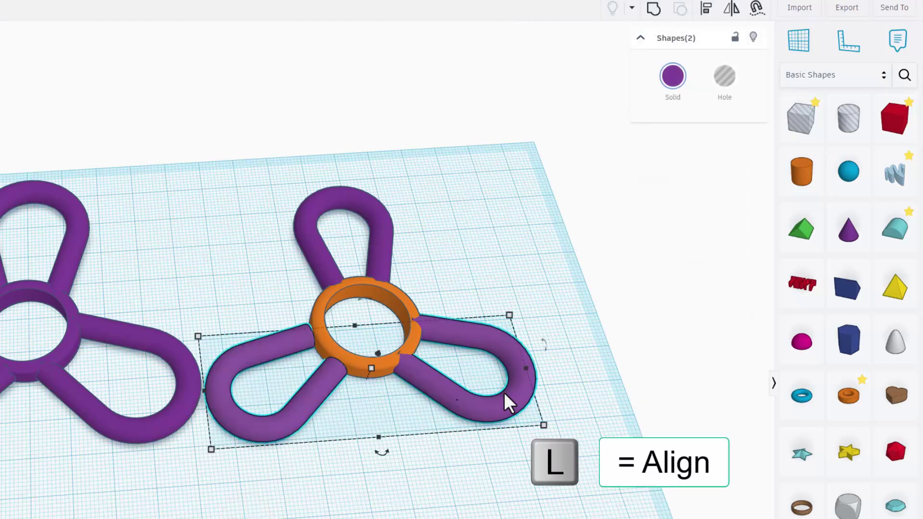
pyautogui.press('l')
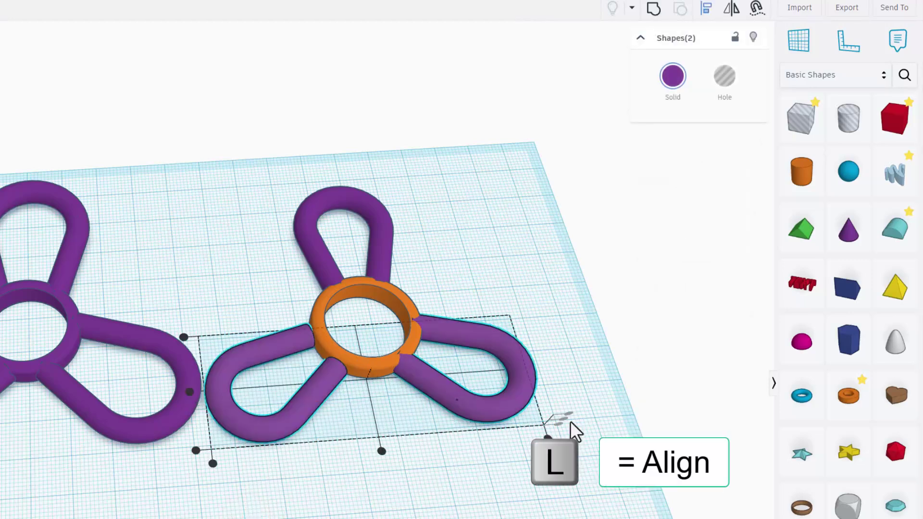
pyautogui.click(197, 451)
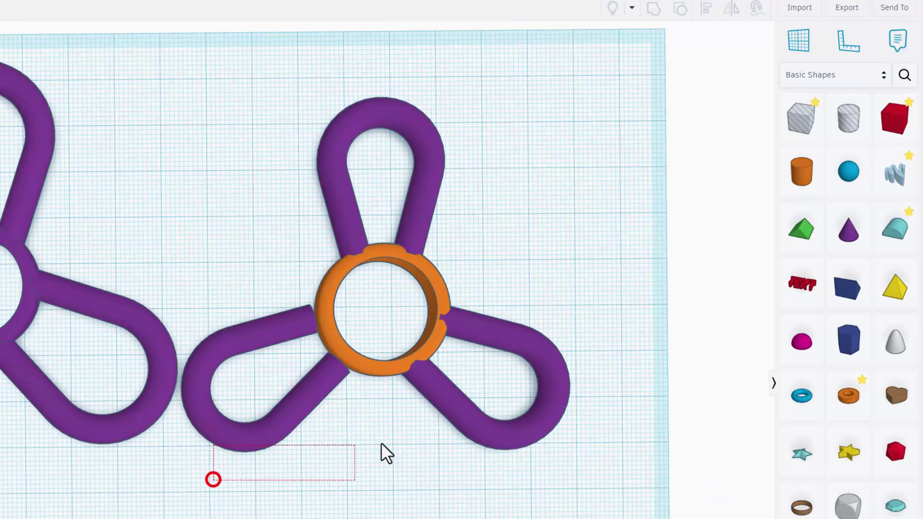
# Select both front arms and nudge them 1 mm back toward the tube
pyautogui.moveTo(381, 444); pyautogui.dragTo(483, 420)
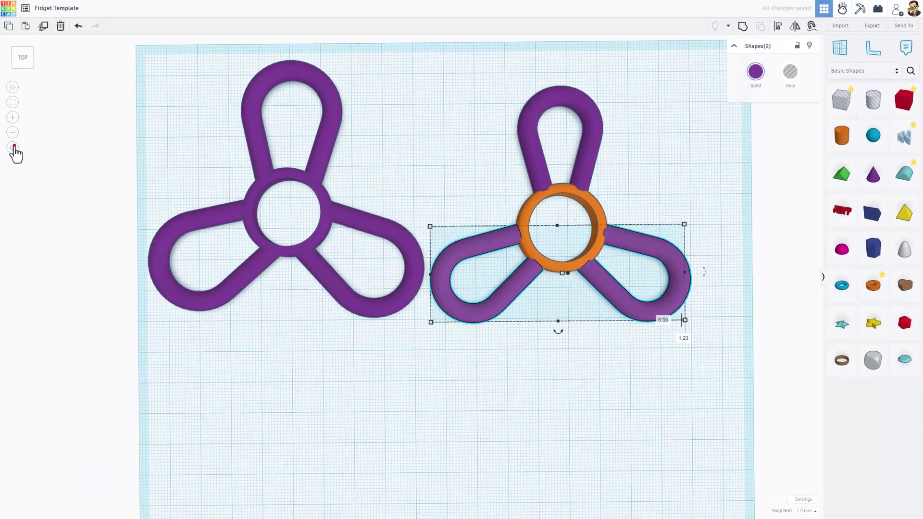
pyautogui.click(13, 148)
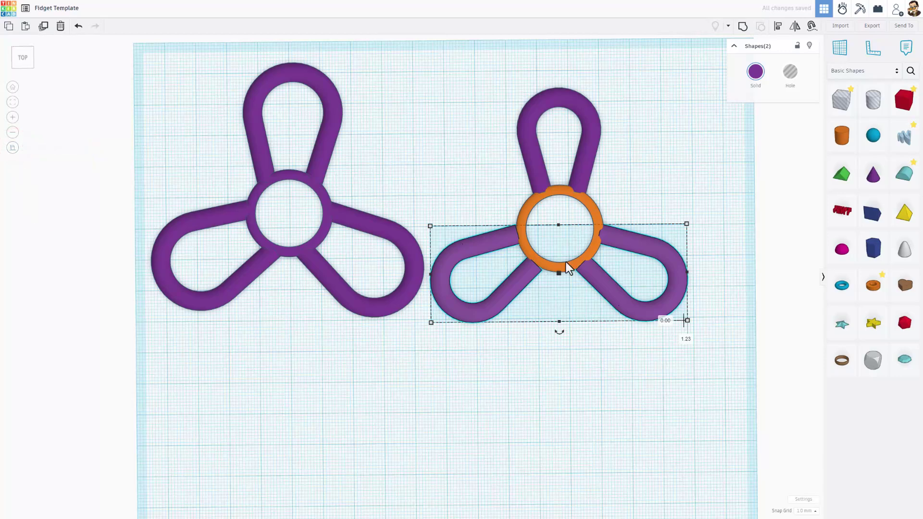
pyautogui.scroll(3, 577, 261)
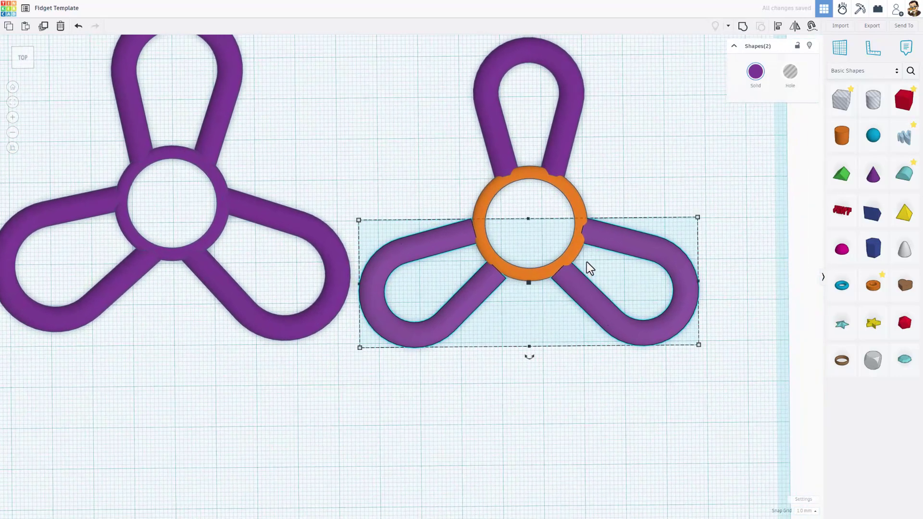
pyautogui.click(656, 181)
pyautogui.moveTo(429, 406); pyautogui.dragTo(610, 310)
pyautogui.press('Right')
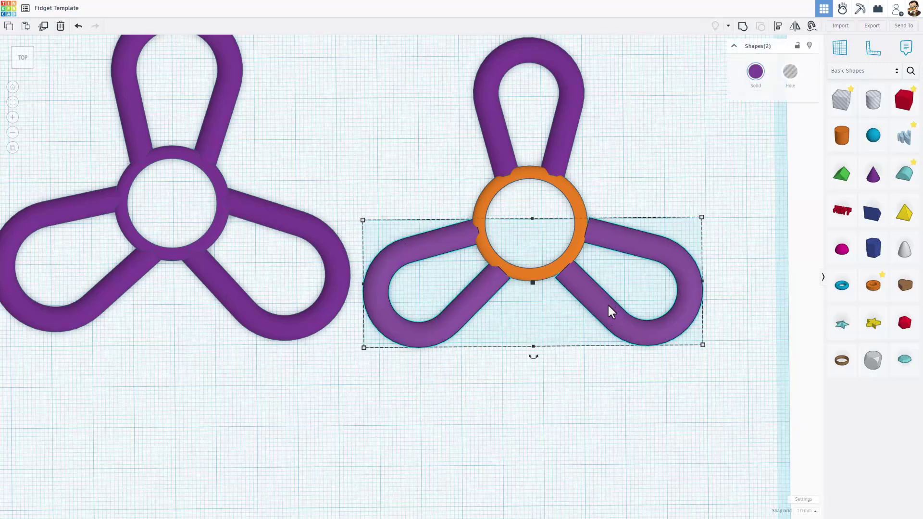
pyautogui.press('Left')
pyautogui.press('Up')
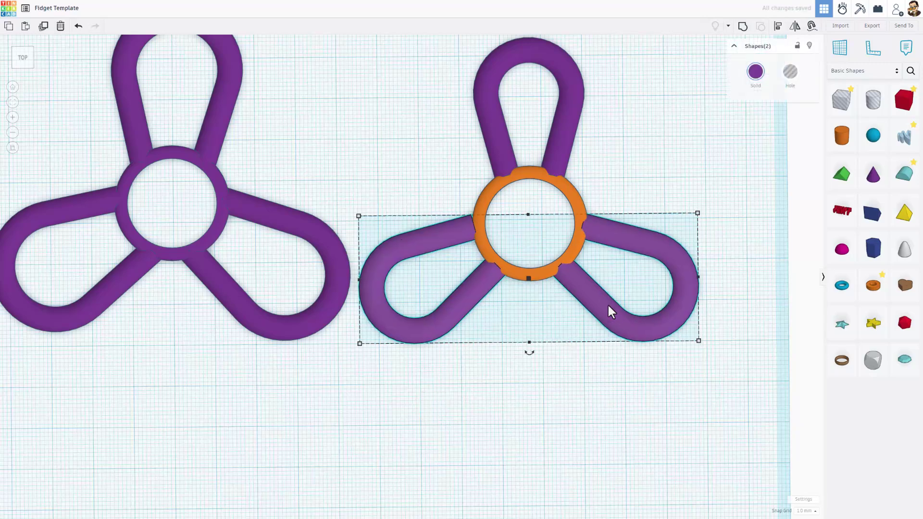
# Fine-tune the position of the two front arms using a 0.1 mm snap grid and group them
pyautogui.click(799, 512)
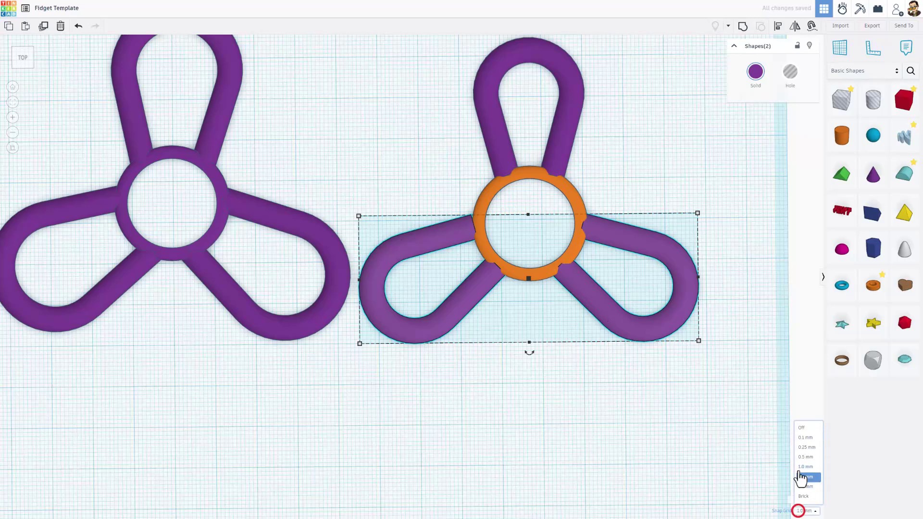
pyautogui.click(800, 436)
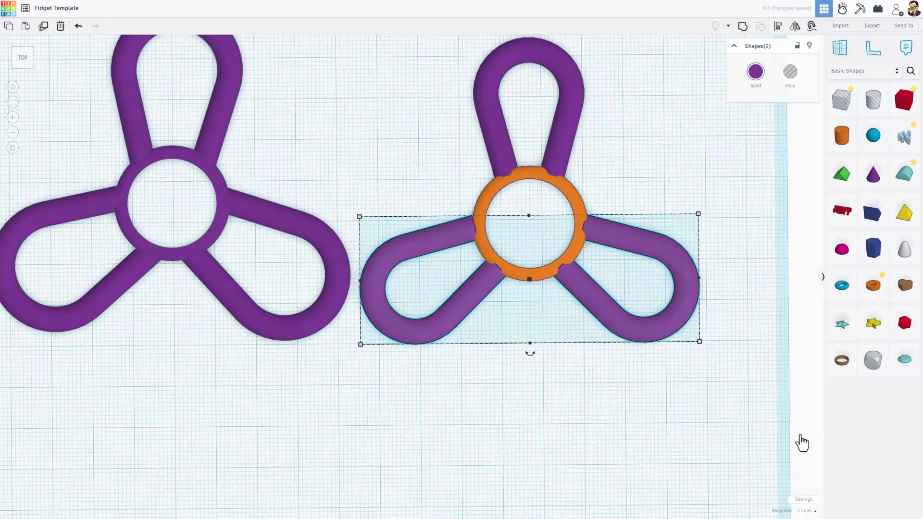
pyautogui.hotkey('ctrl', 'g')
pyautogui.moveTo(547, 315); pyautogui.dragTo(628, 314)
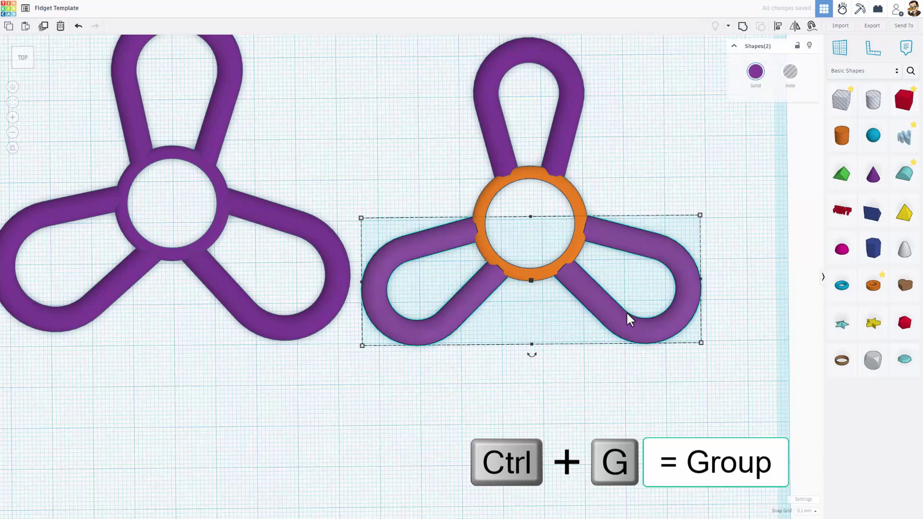
pyautogui.click(742, 27)
pyautogui.click(563, 361)
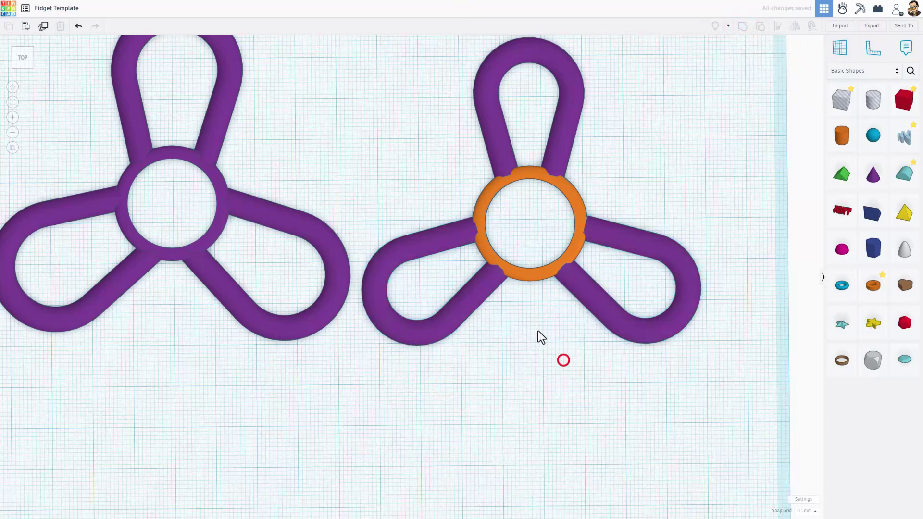
# Select the tube together with the grouped front arms and align their centres across the width
pyautogui.click(527, 276)
pyautogui.press('l')
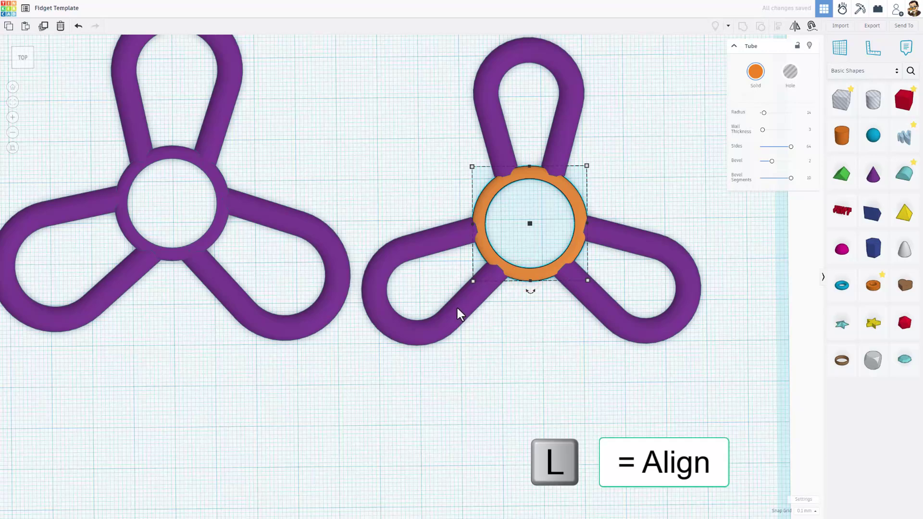
pyautogui.keyDown('shift'); pyautogui.click(457, 315); pyautogui.keyUp('shift')
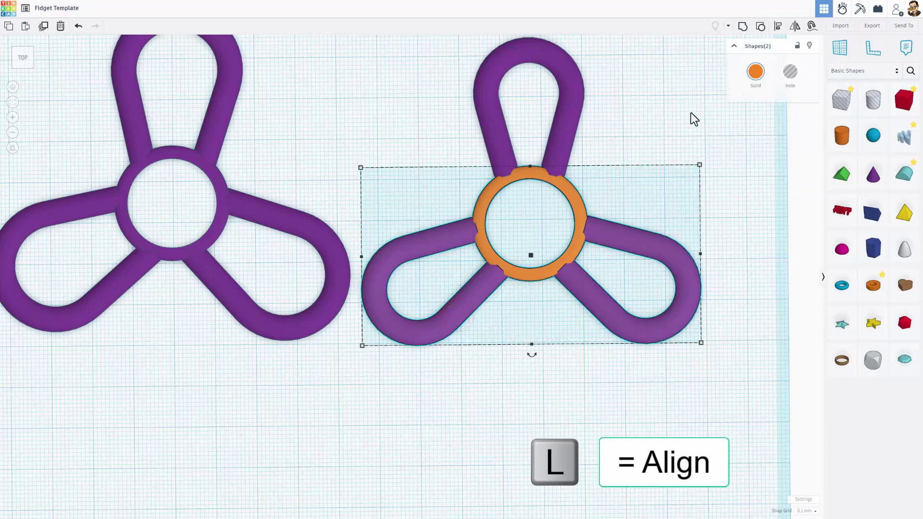
pyautogui.press('l')
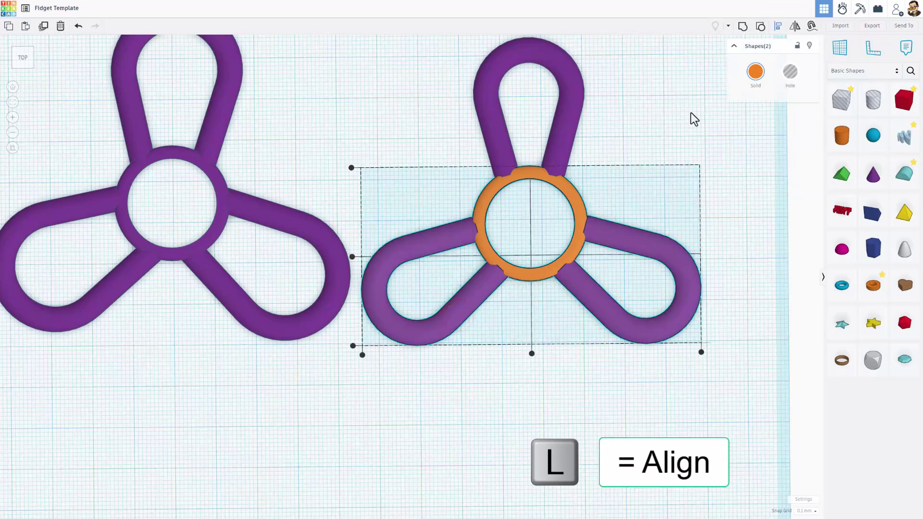
pyautogui.click(531, 290)
pyautogui.click(533, 305)
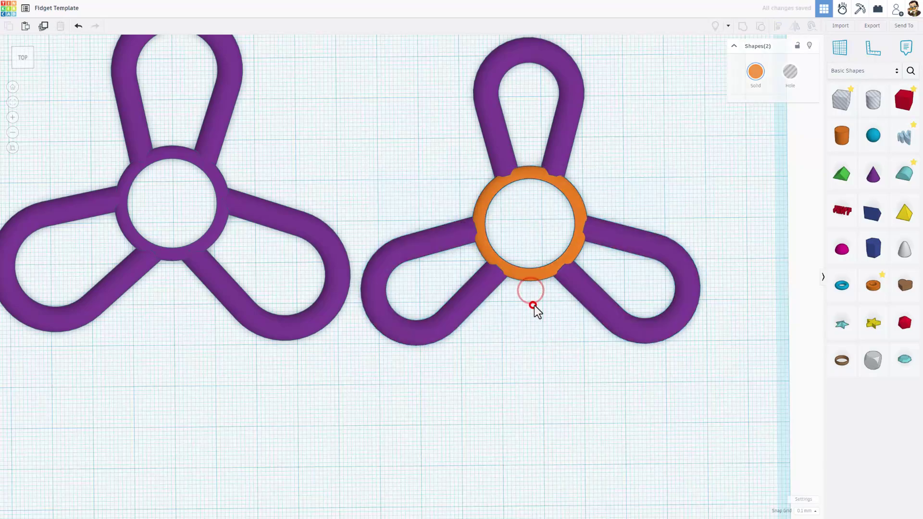
# Group the tube, the back arm and the paired front arms into a single spinner
pyautogui.moveTo(565, 305)
pyautogui.mouseDown(button='right')
pyautogui.moveTo(513, 236)
pyautogui.moveTo(558, 200)
pyautogui.moveTo(616, 223)
pyautogui.moveTo(598, 286)
pyautogui.moveTo(553, 315)
pyautogui.mouseUp(button='right')
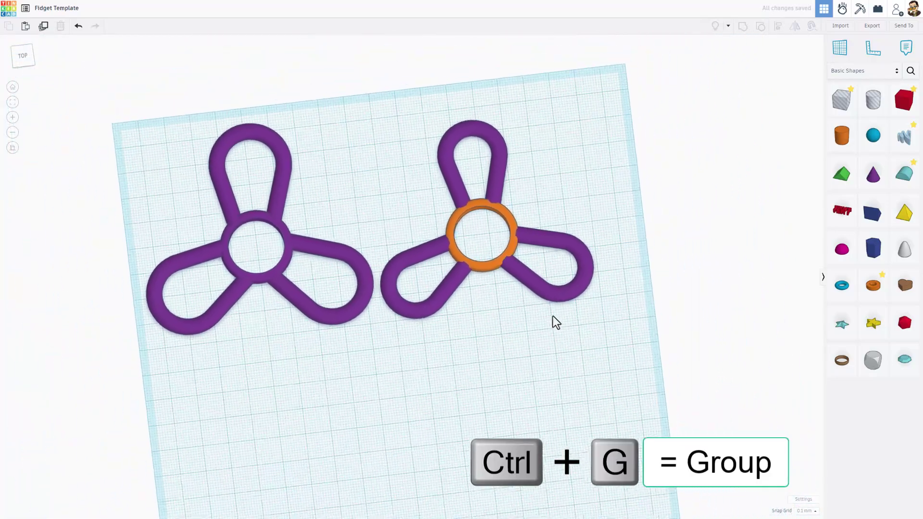
pyautogui.scroll(2, 553, 317)
pyautogui.click(492, 333)
pyautogui.moveTo(382, 137); pyautogui.dragTo(593, 306)
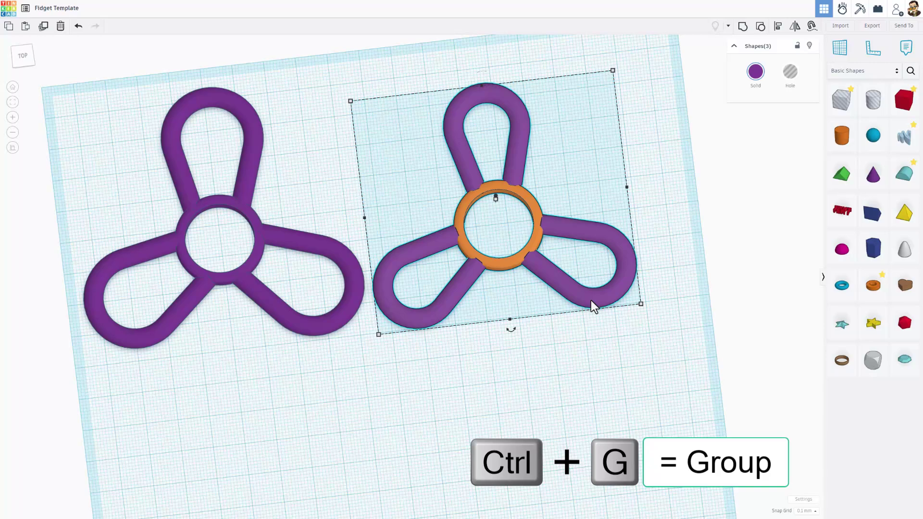
pyautogui.hotkey('ctrl', 'g')
pyautogui.scroll(-2, 458, 380)
pyautogui.moveTo(458, 380); pyautogui.dragTo(378, 352, button='right')
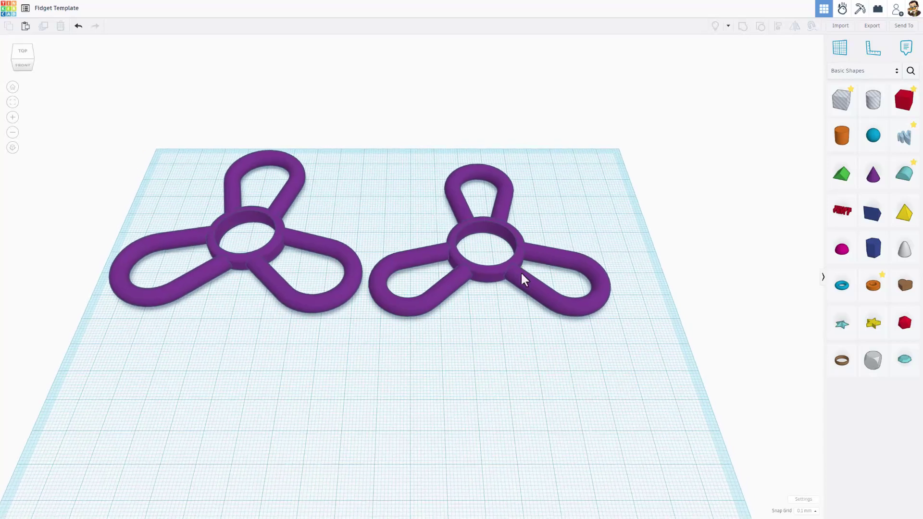
pyautogui.moveTo(516, 374)
pyautogui.mouseDown(button='right')
pyautogui.moveTo(464, 350)
pyautogui.moveTo(519, 358)
pyautogui.moveTo(528, 374)
pyautogui.moveTo(523, 364)
pyautogui.moveTo(517, 377)
pyautogui.moveTo(513, 362)
pyautogui.mouseUp(button='right')
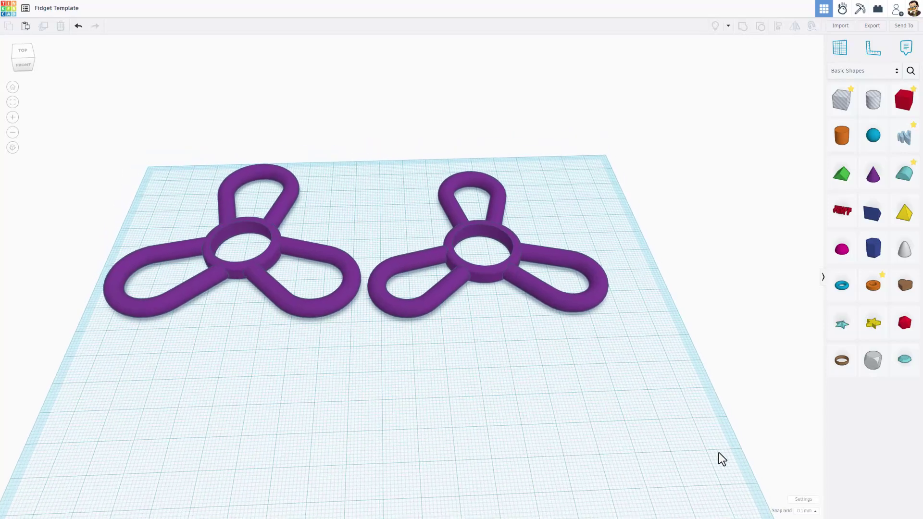
# Switch to the Sim Lab workspace and raise the new spinner about 28 mm and the original one about 23 mm above the workplane
pyautogui.click(843, 10)
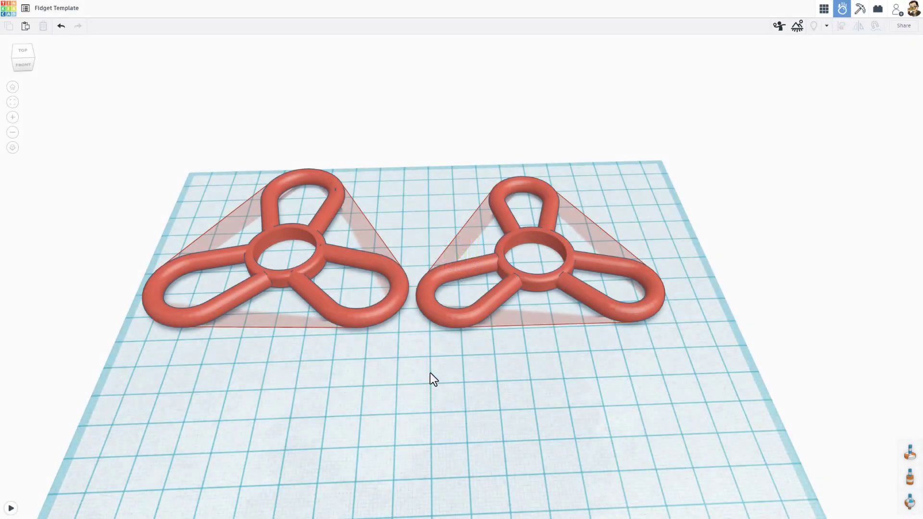
pyautogui.click(513, 279)
pyautogui.moveTo(530, 221); pyautogui.dragTo(529, 161)
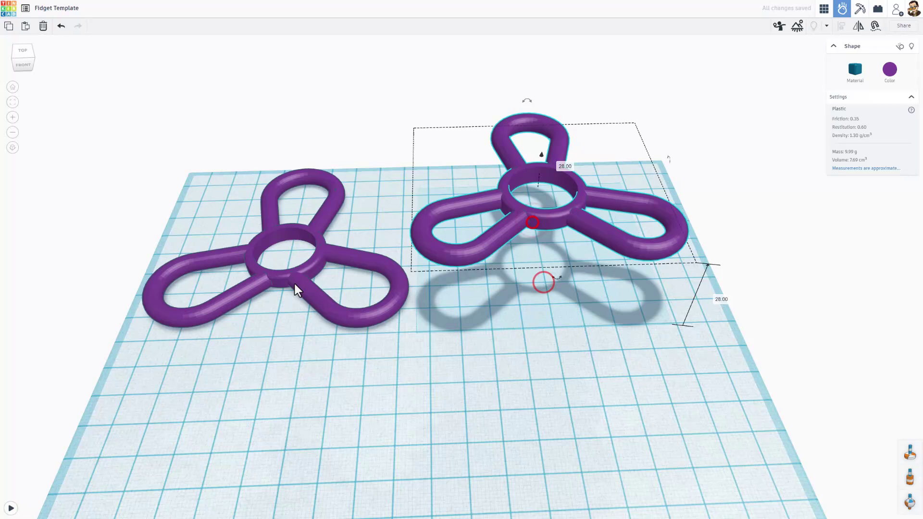
pyautogui.click(296, 283)
pyautogui.moveTo(277, 226); pyautogui.dragTo(267, 166)
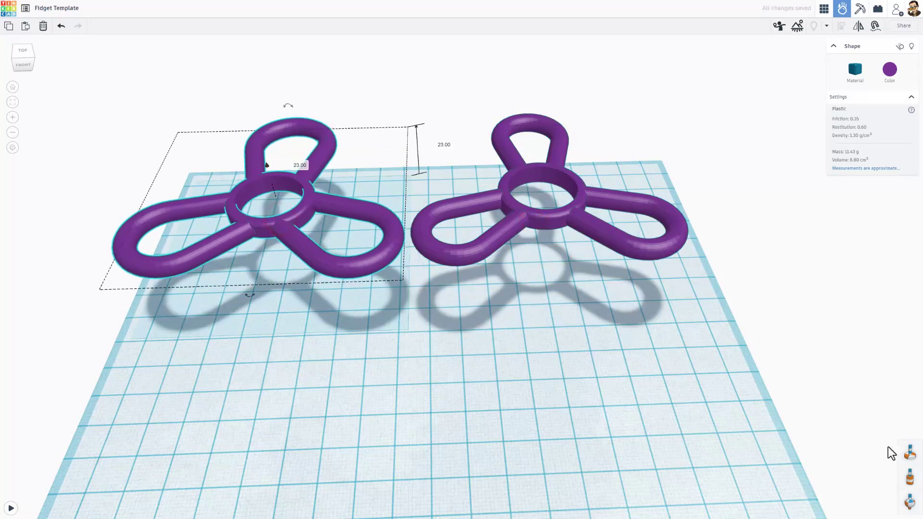
# Place an axle connector beneath the new spinner and position it inside the central ring, using a flat top view
pyautogui.click(915, 462)
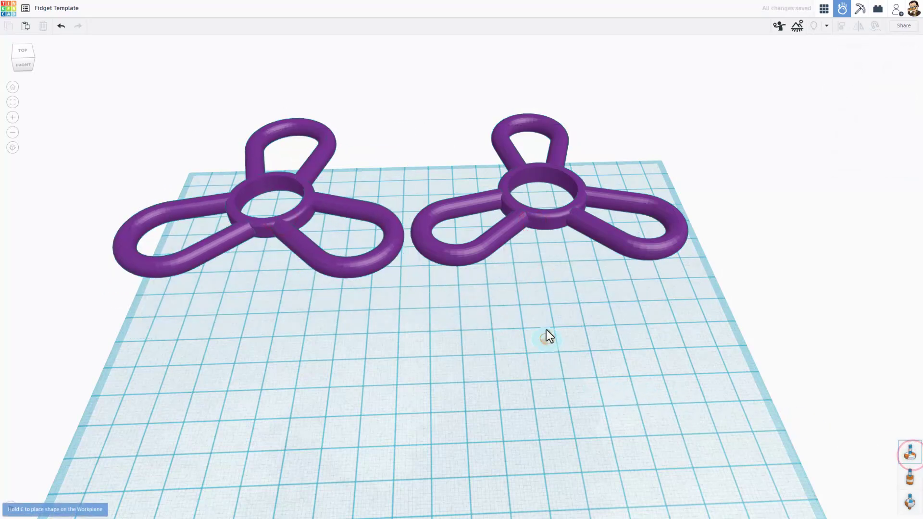
pyautogui.click(540, 270)
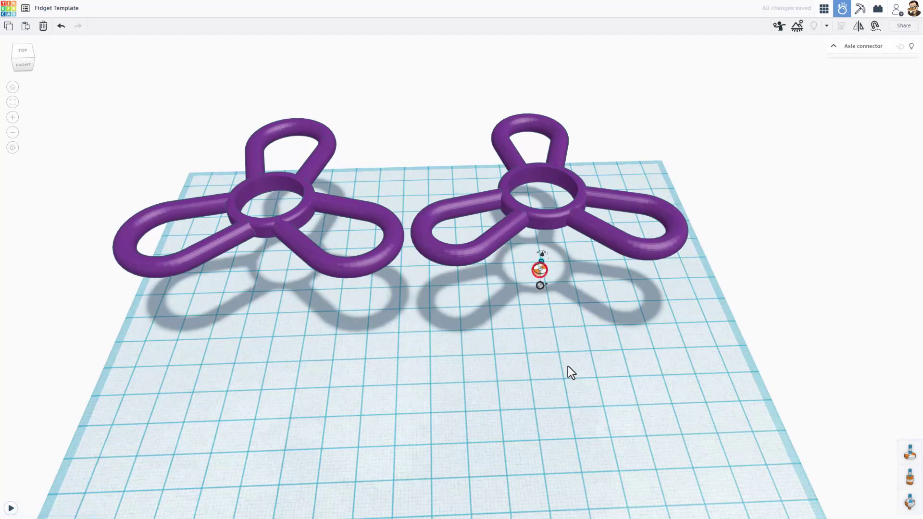
pyautogui.click(13, 148)
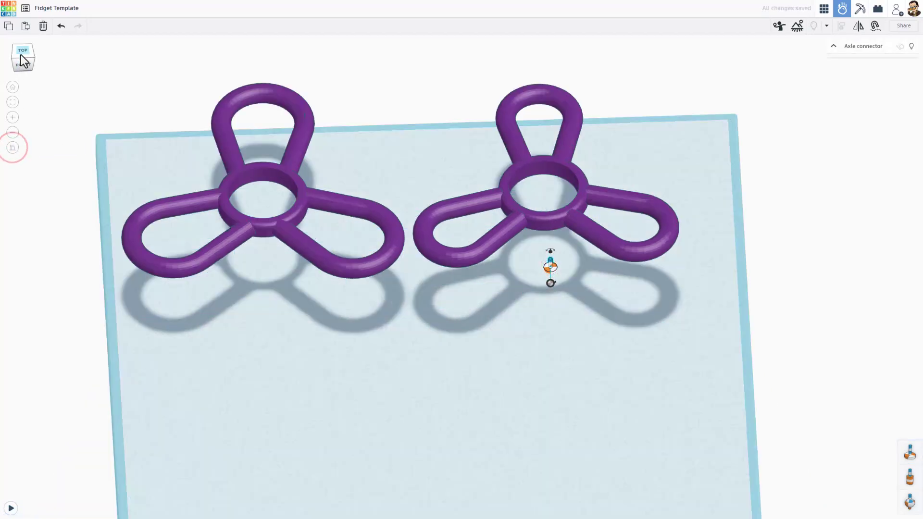
pyautogui.click(21, 53)
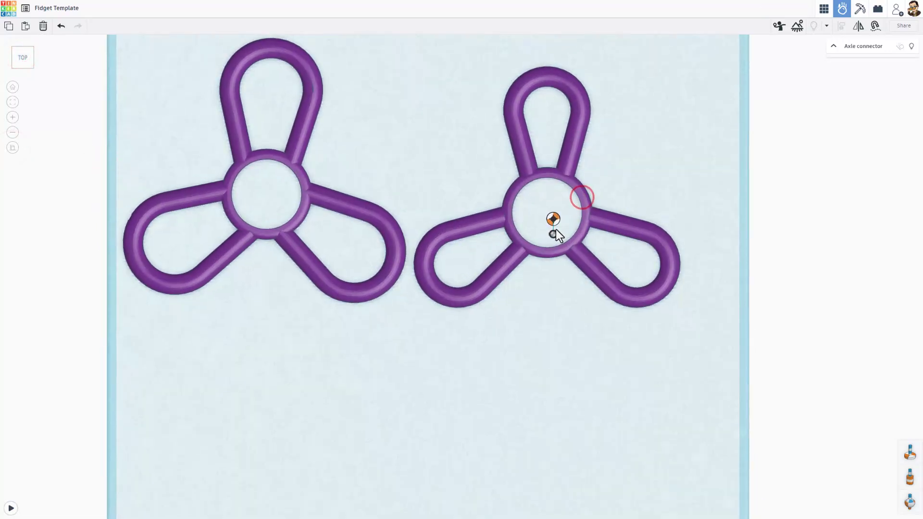
pyautogui.click(600, 170)
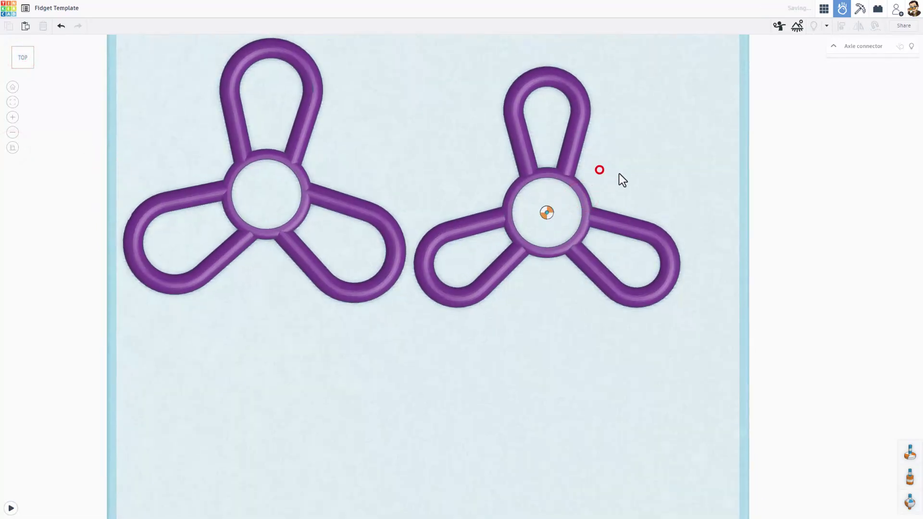
# Align the axle connector with the new spinner's centre, and shift it about 7.92 mm forward to the middle of the ring
pyautogui.moveTo(623, 174); pyautogui.dragTo(524, 251)
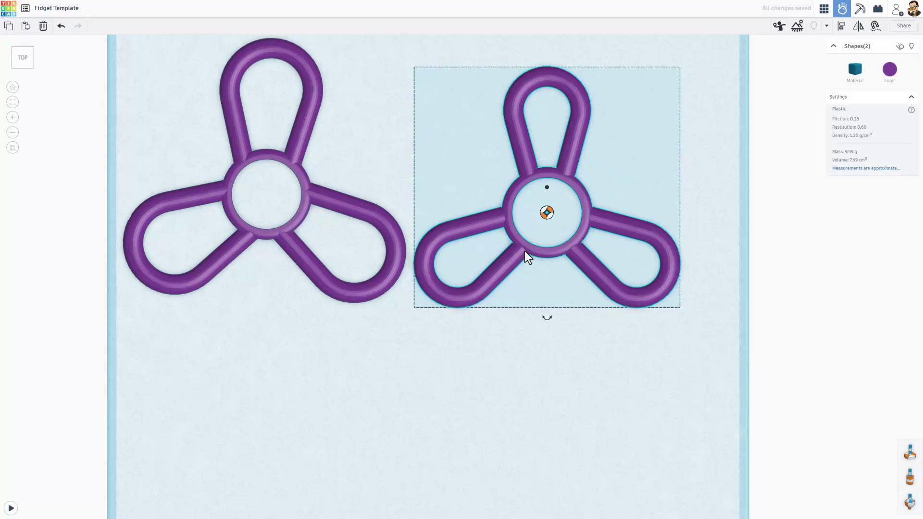
pyautogui.press('l')
pyautogui.click(405, 188)
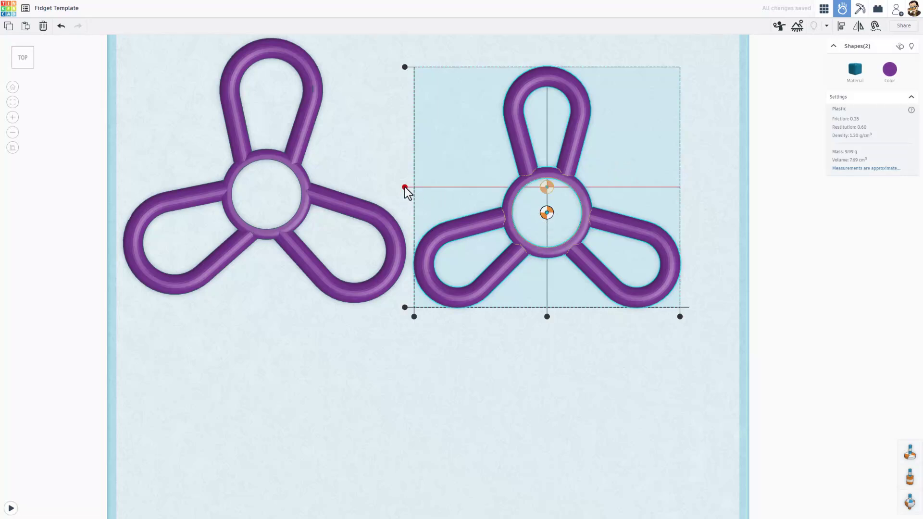
pyautogui.click(547, 317)
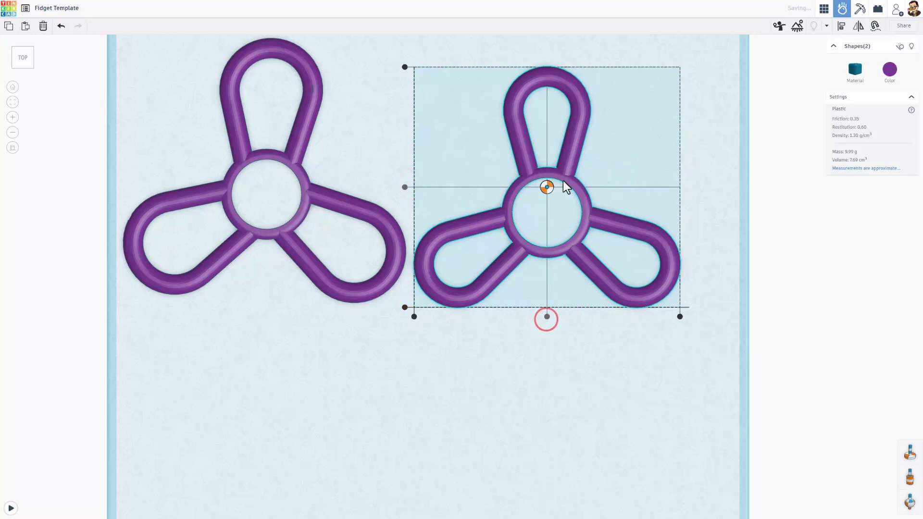
pyautogui.click(572, 212)
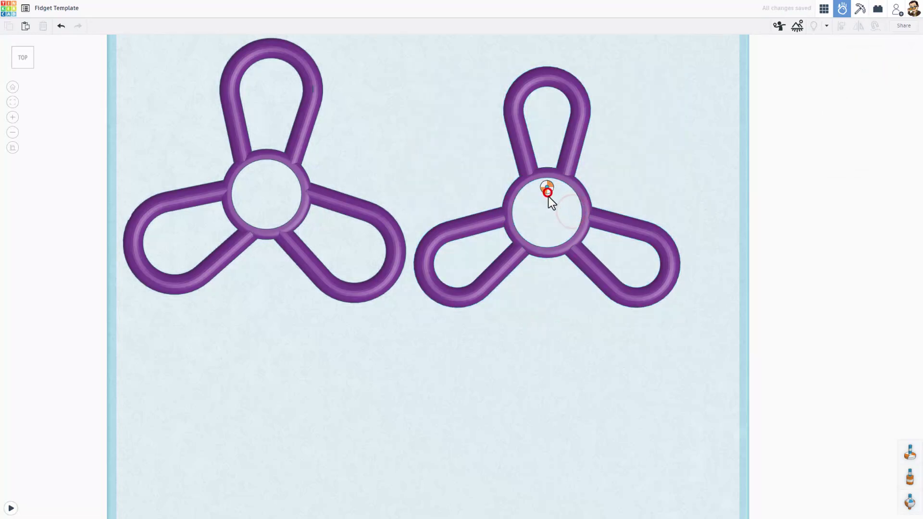
pyautogui.moveTo(547, 194); pyautogui.dragTo(546, 219)
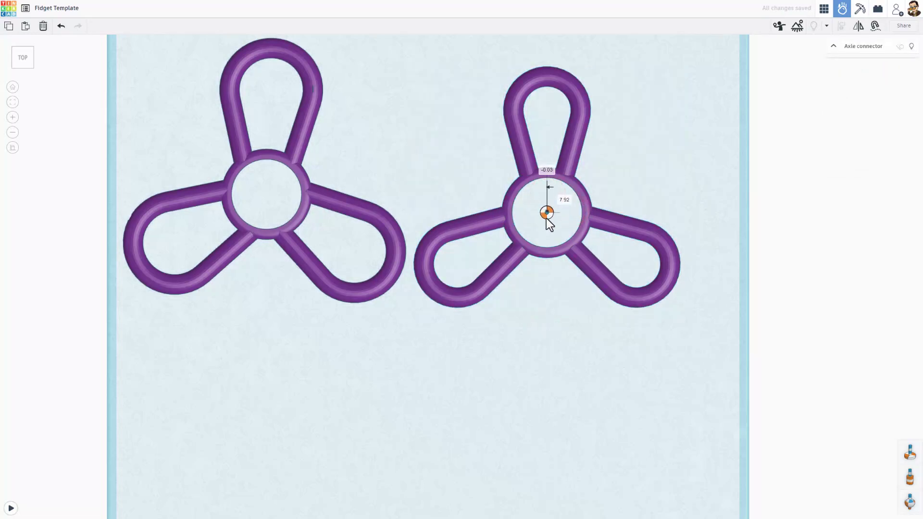
# Copy the axle connector and place the duplicate at the centre of the original spinner's ring
pyautogui.hotkey('ctrl', 'c')
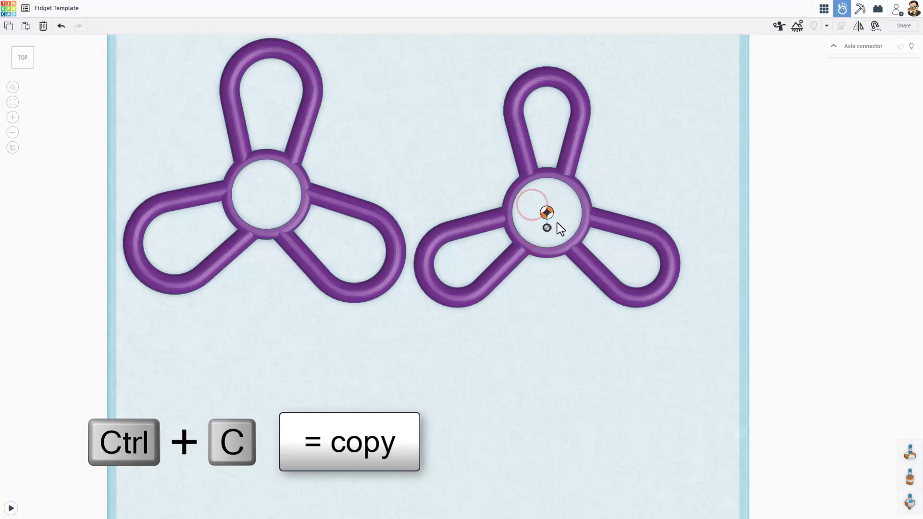
pyautogui.hotkey('ctrl', 'v')
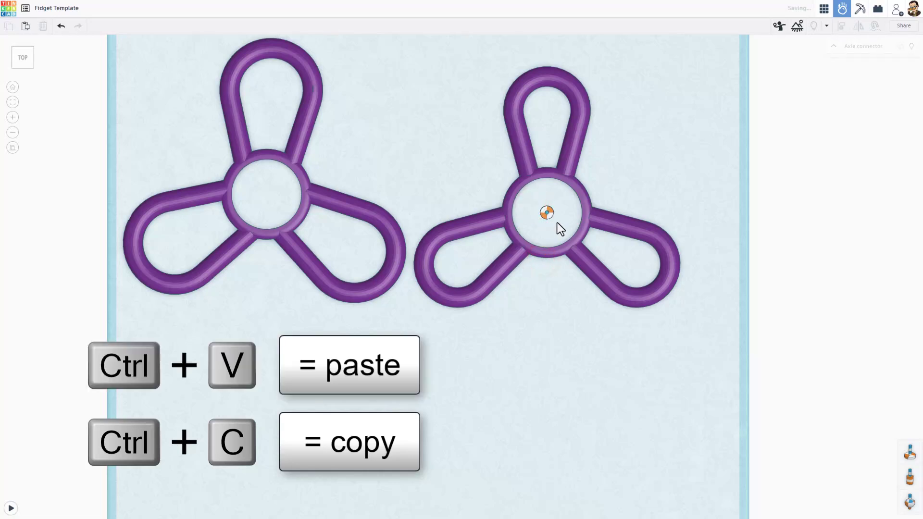
pyautogui.click(547, 214)
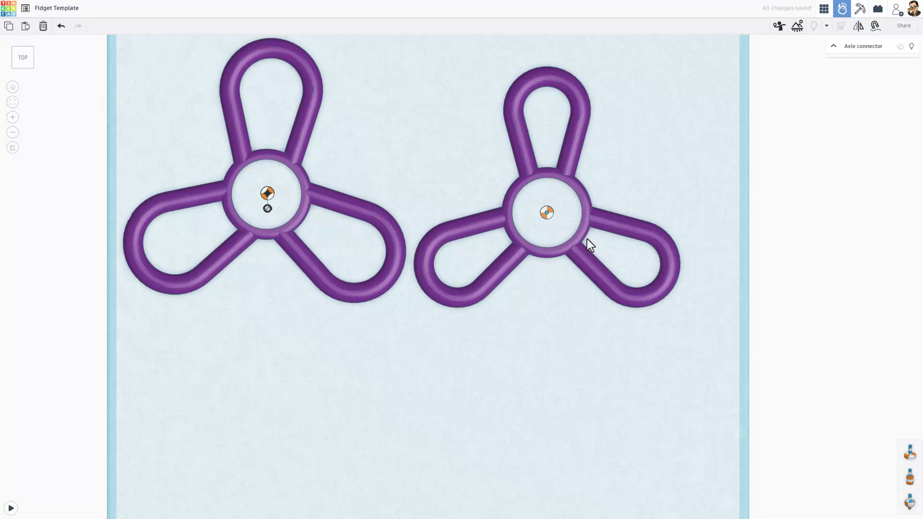
# Link each axle connector's attachment point to the spinner above it
pyautogui.moveTo(503, 264); pyautogui.dragTo(499, 260, button='right')
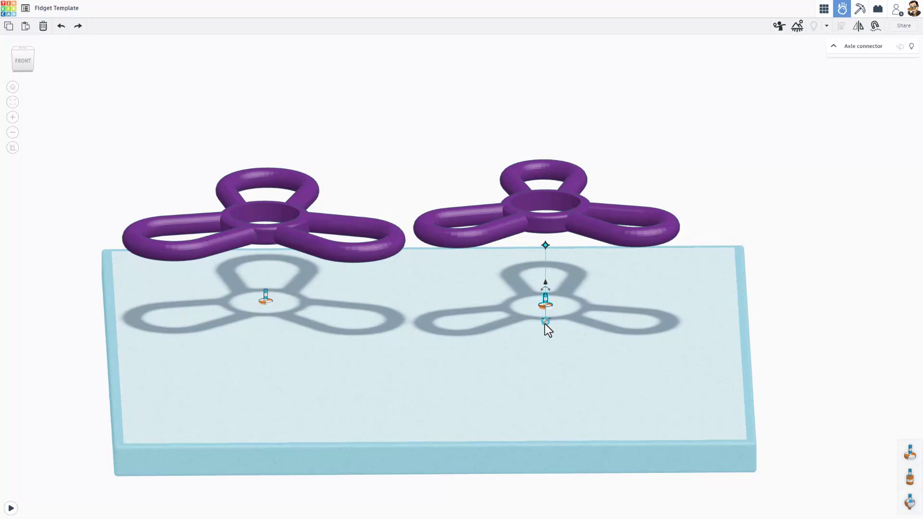
pyautogui.moveTo(546, 320); pyautogui.dragTo(474, 242)
pyautogui.click(266, 300)
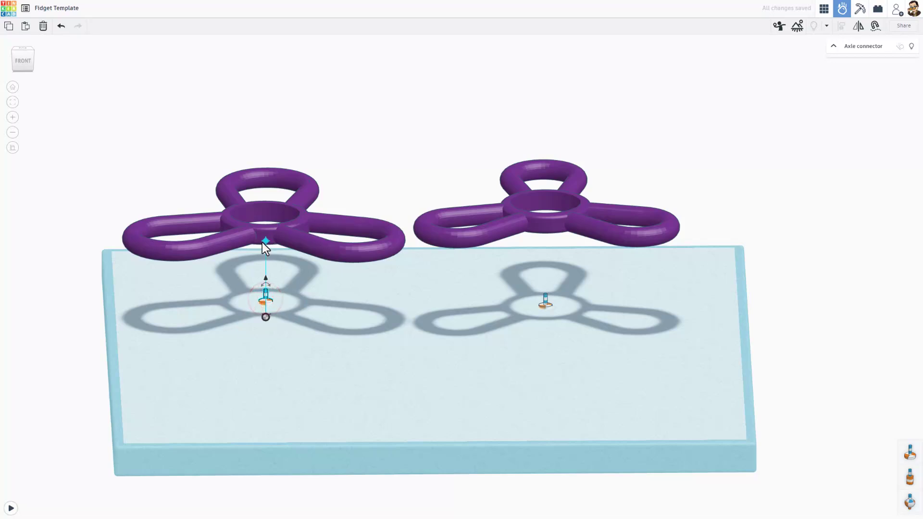
pyautogui.moveTo(265, 318); pyautogui.dragTo(191, 248)
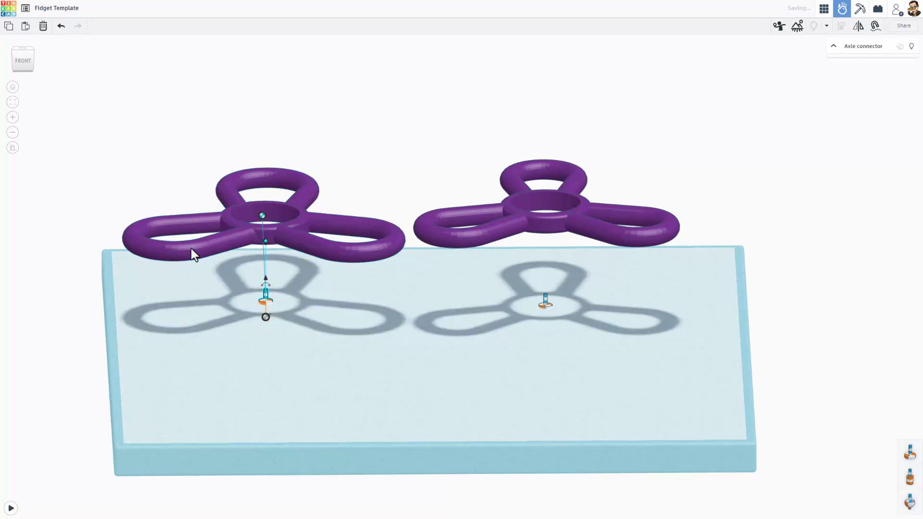
# Simulate the scene, throw objects at the two plastic spinners to test their rotation, rewind the playback and reset
pyautogui.click(11, 508)
pyautogui.moveTo(661, 138); pyautogui.dragTo(601, 183)
pyautogui.moveTo(193, 279); pyautogui.dragTo(212, 227)
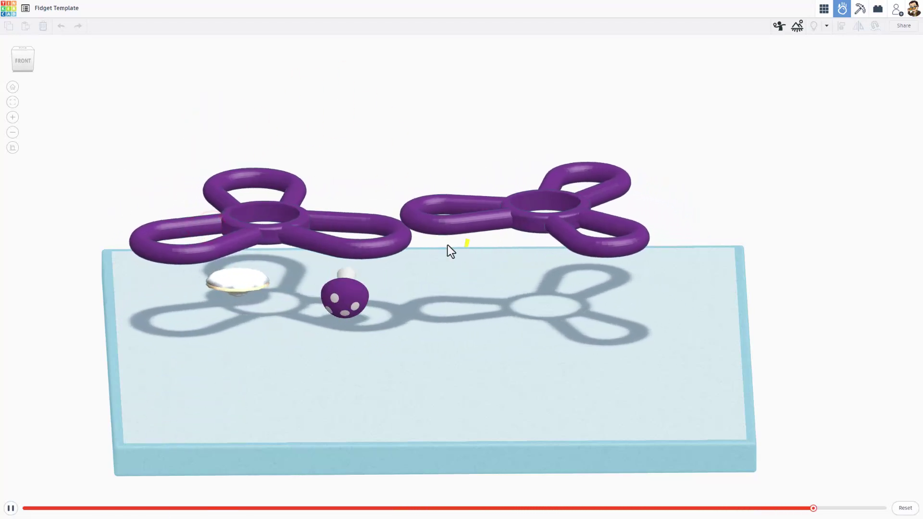
pyautogui.moveTo(765, 508); pyautogui.dragTo(309, 508)
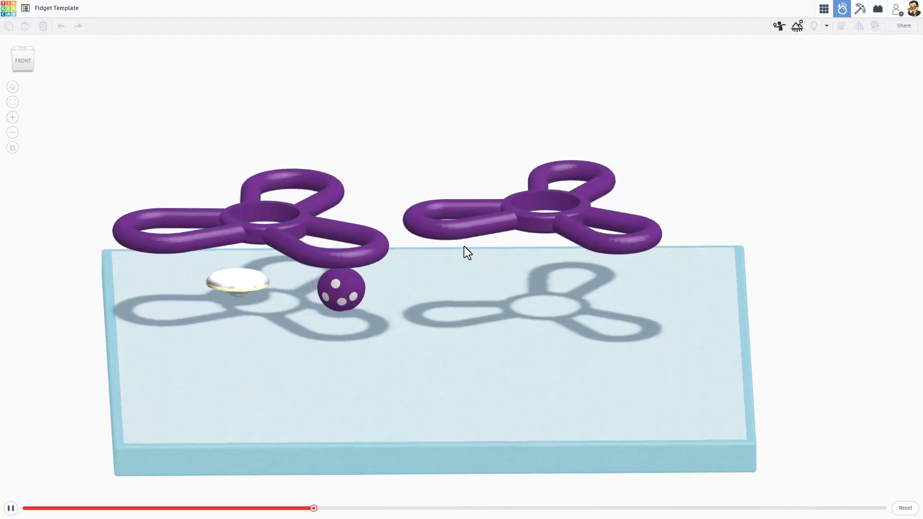
pyautogui.click(905, 507)
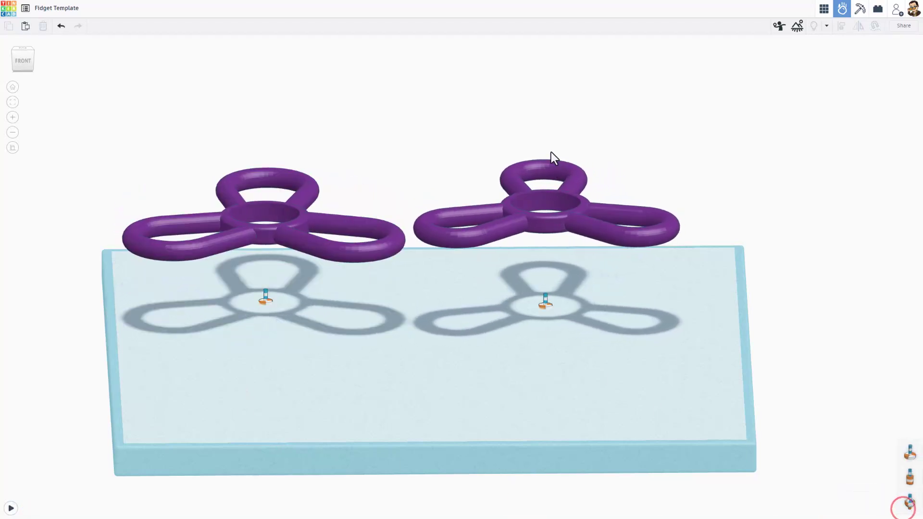
# Raise the new spinner 14 mm to 42 mm above the workplane, and make it yellow steel
pyautogui.click(570, 200)
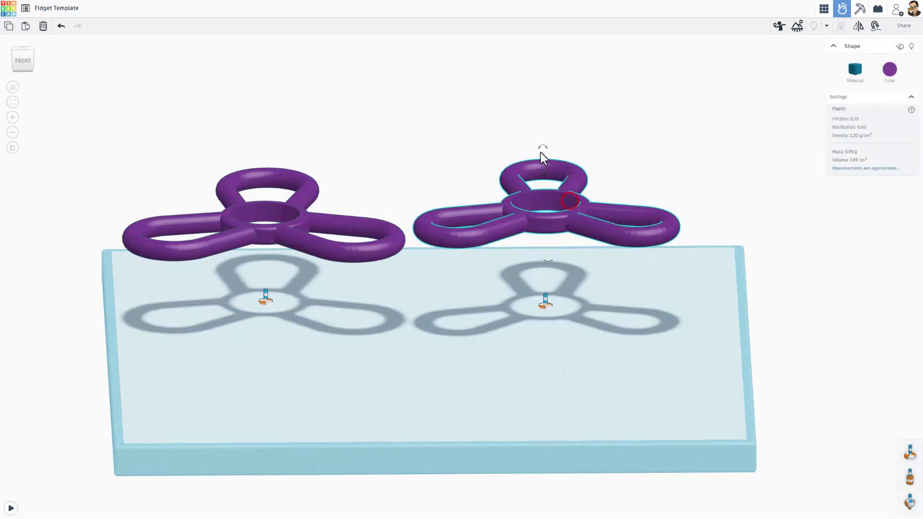
pyautogui.moveTo(546, 177); pyautogui.dragTo(545, 135)
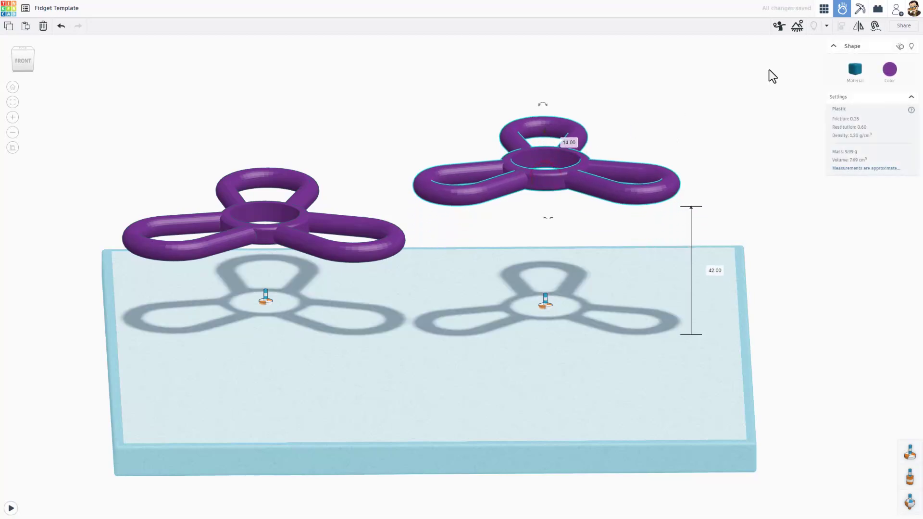
pyautogui.click(857, 72)
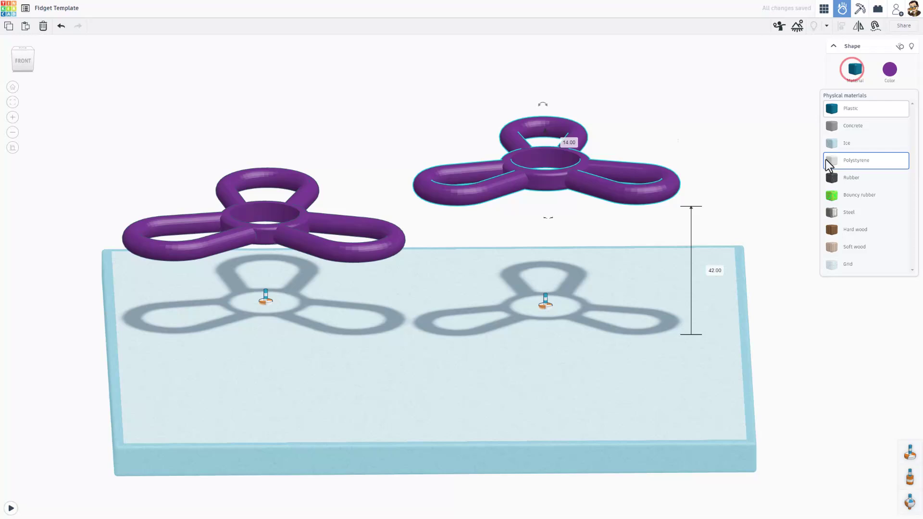
pyautogui.click(833, 213)
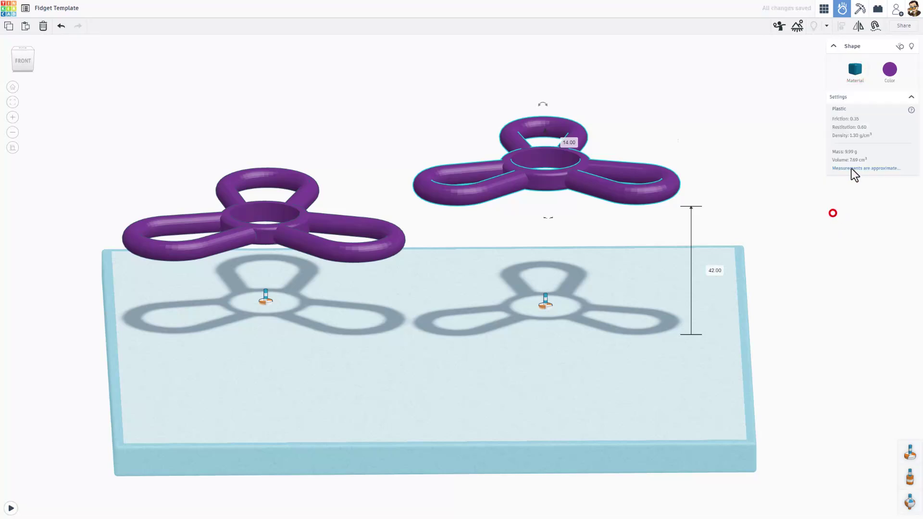
pyautogui.click(889, 72)
pyautogui.click(779, 144)
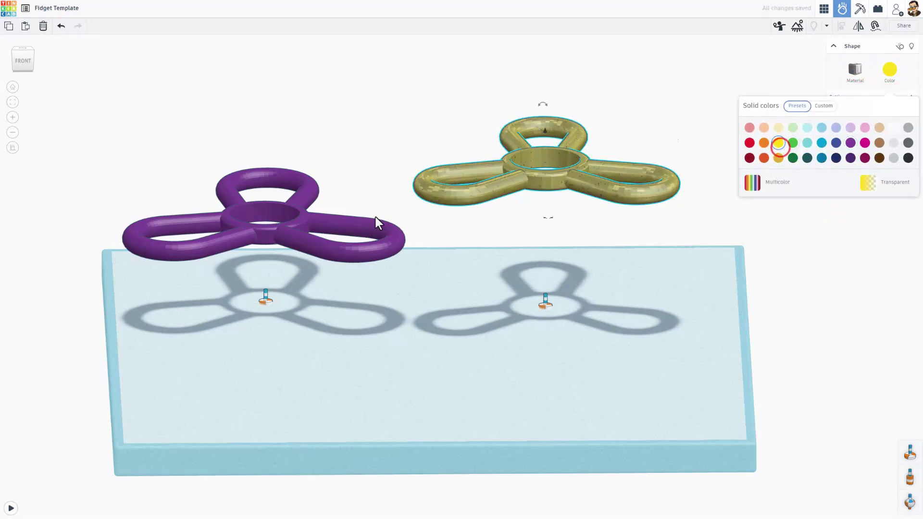
# Set the original purple spinner's material to bouncy rubber
pyautogui.click(292, 238)
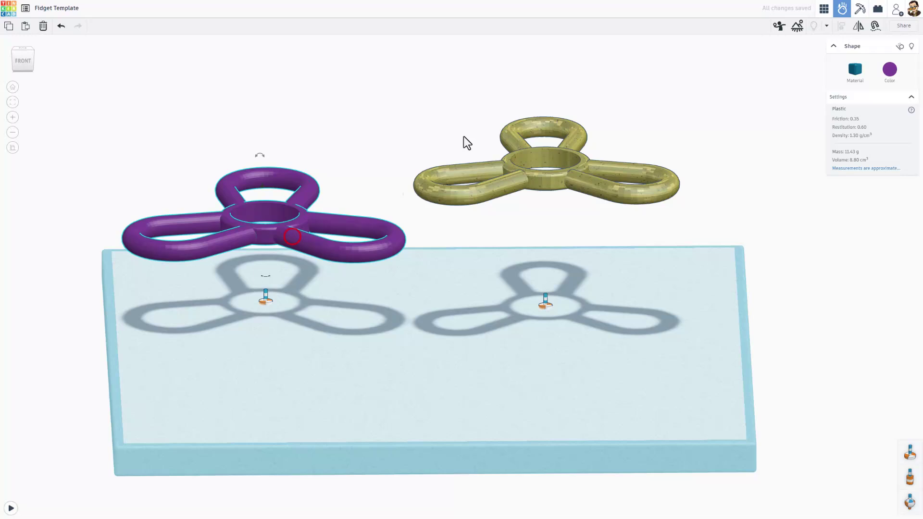
pyautogui.click(855, 73)
pyautogui.click(840, 195)
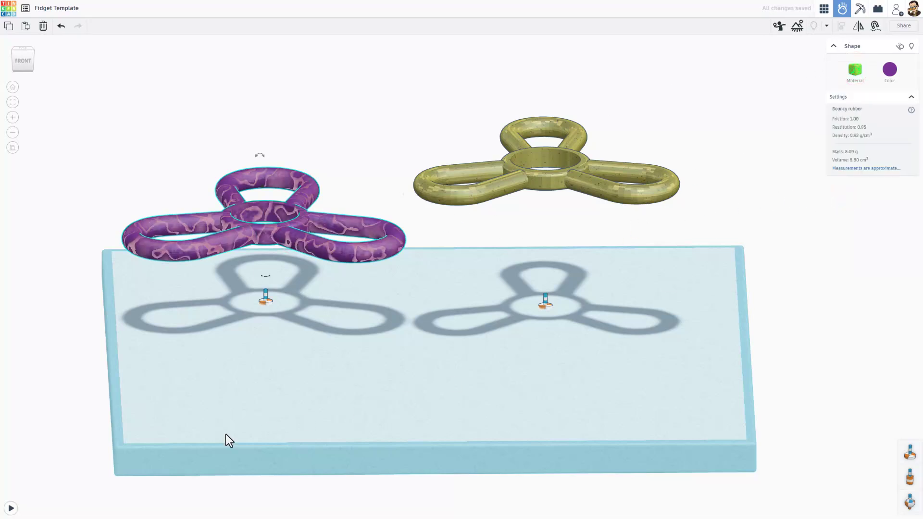
# Run the simulation again, throw objects at the bouncy rubber and steel spinners to compare their behaviour, and reset the scene
pyautogui.click(11, 508)
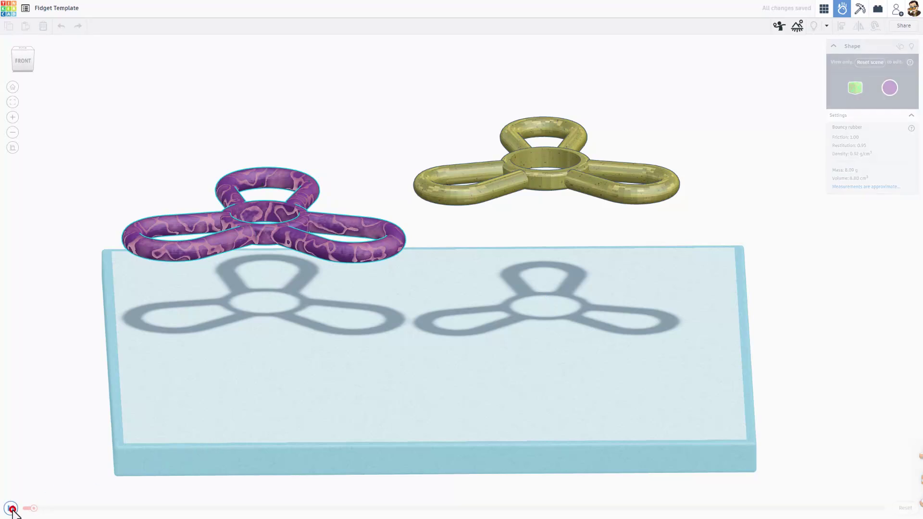
pyautogui.click(171, 145)
pyautogui.click(189, 128)
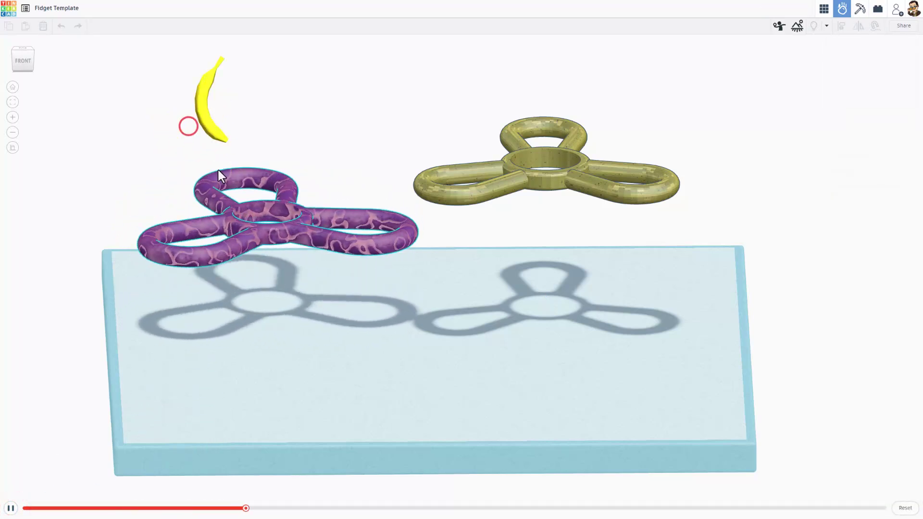
pyautogui.click(209, 233)
pyautogui.click(742, 162)
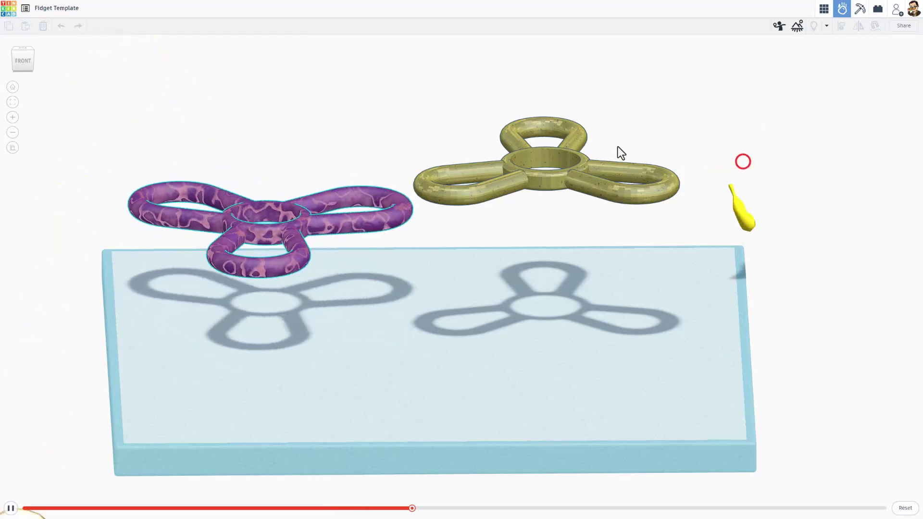
pyautogui.click(612, 144)
pyautogui.click(597, 168)
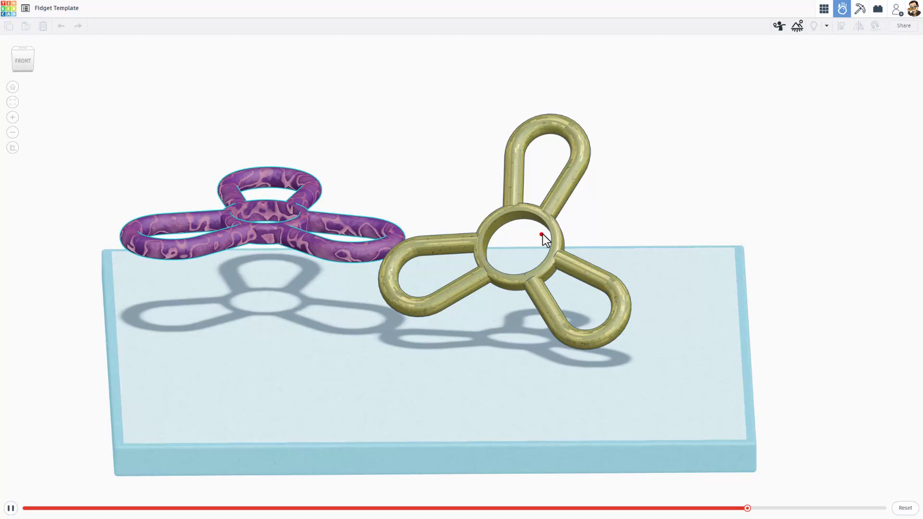
pyautogui.click(542, 233)
pyautogui.click(558, 181)
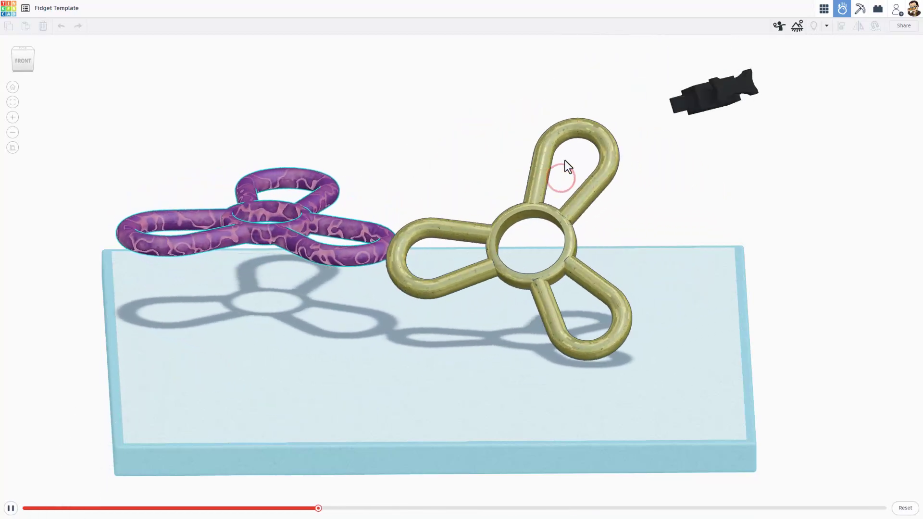
pyautogui.click(516, 226)
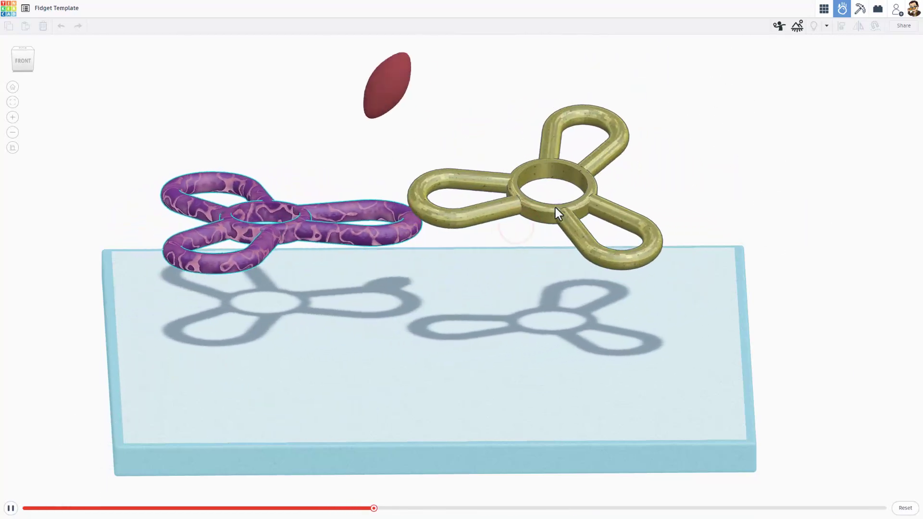
pyautogui.click(555, 208)
pyautogui.click(905, 508)
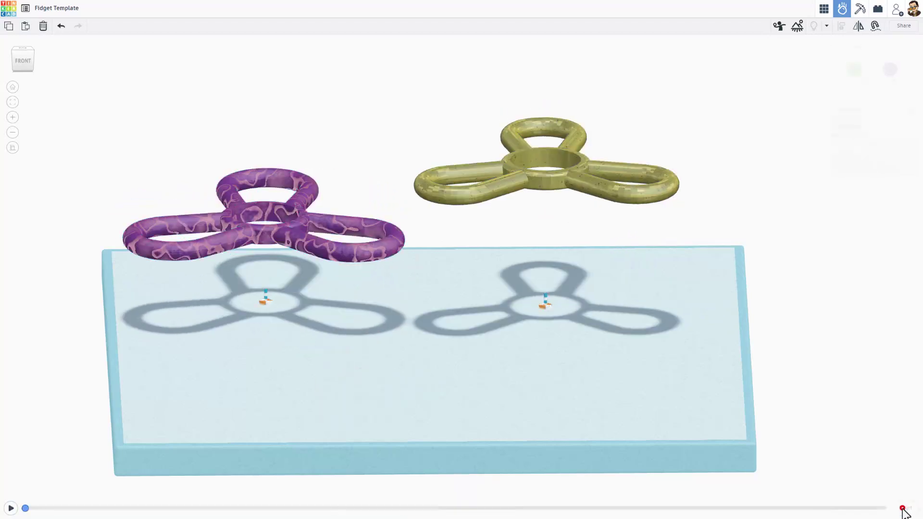
# Change the yellow spinner's material to polystyrene
pyautogui.click(549, 307)
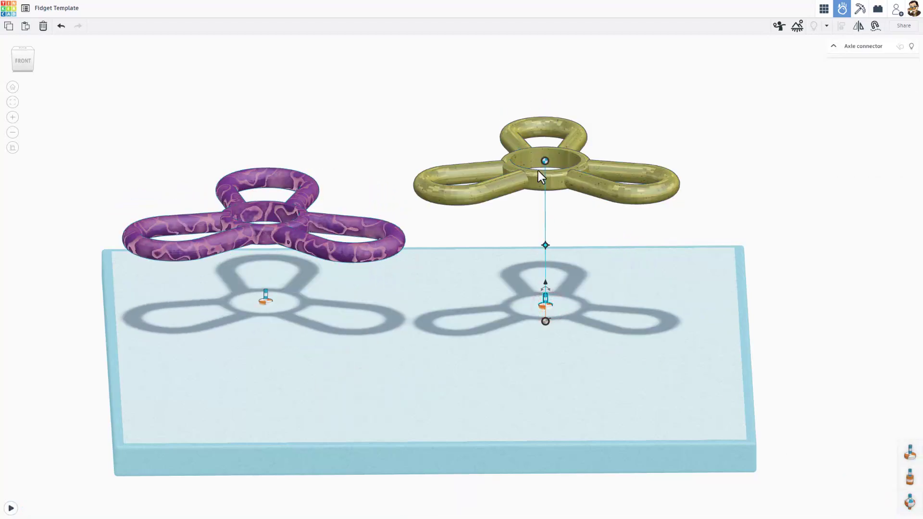
pyautogui.press('Escape')
pyautogui.click(593, 192)
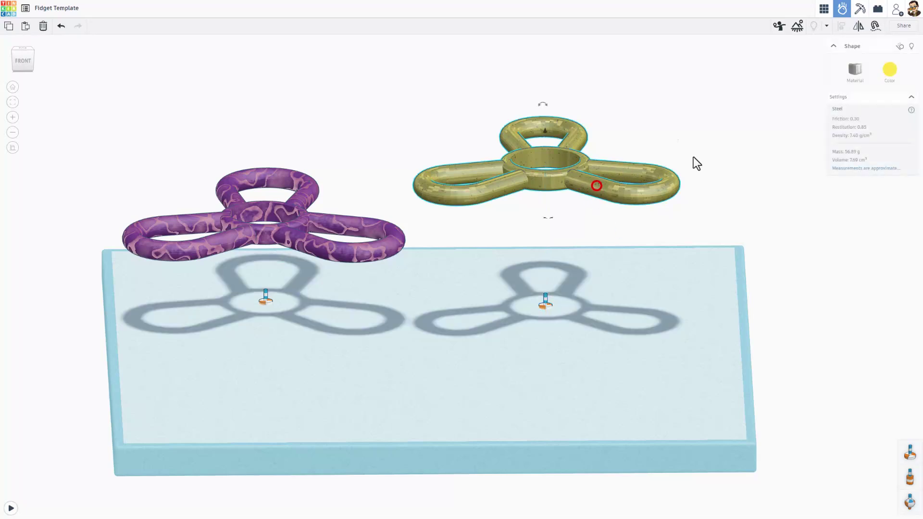
pyautogui.click(841, 162)
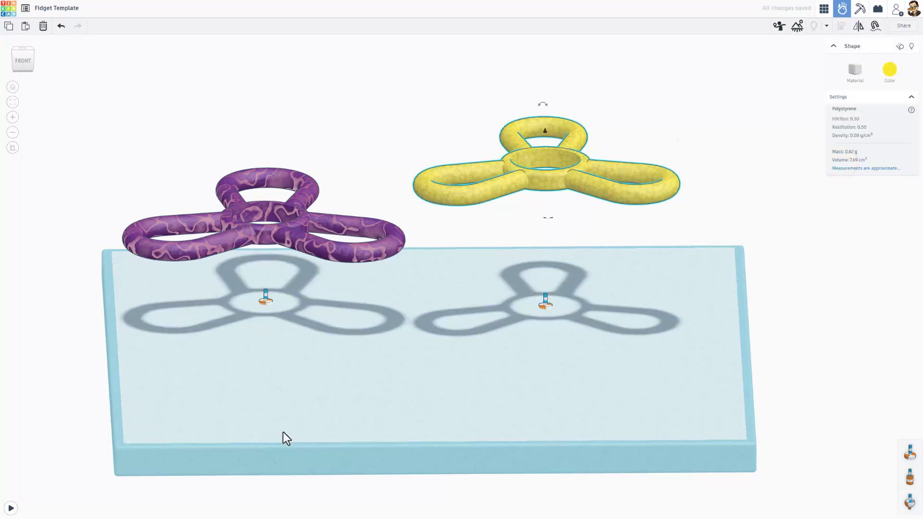
# Run the simulation and throw objects at the polystyrene and bouncy rubber spinners to compare how they spin
pyautogui.click(11, 508)
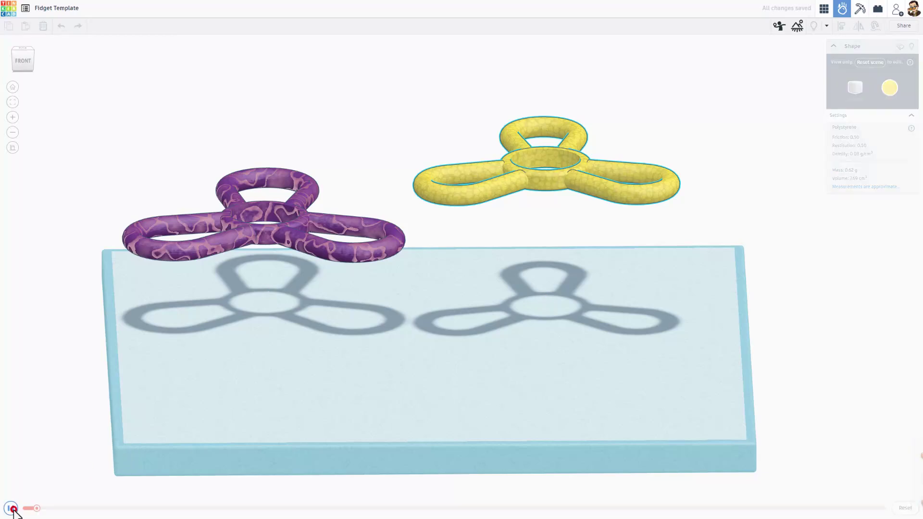
pyautogui.click(625, 150)
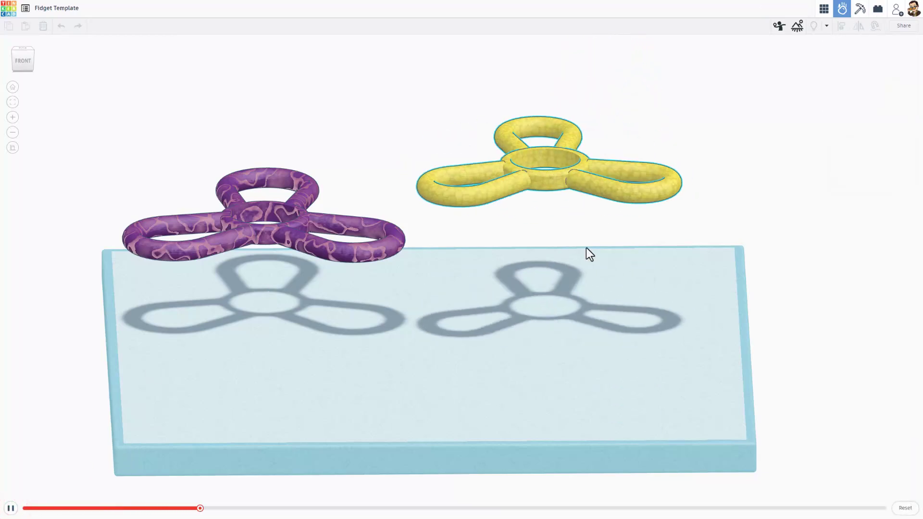
pyautogui.moveTo(537, 313); pyautogui.dragTo(433, 363, button='right')
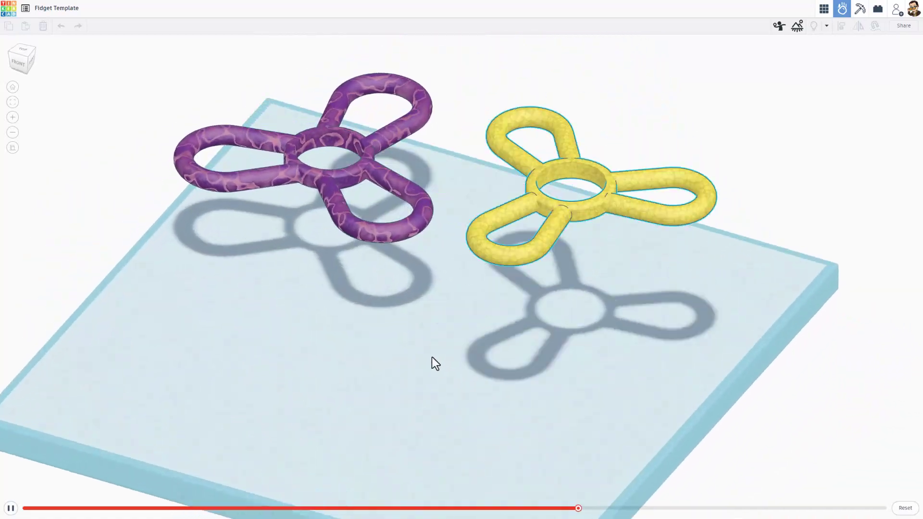
pyautogui.click(215, 112)
pyautogui.click(243, 140)
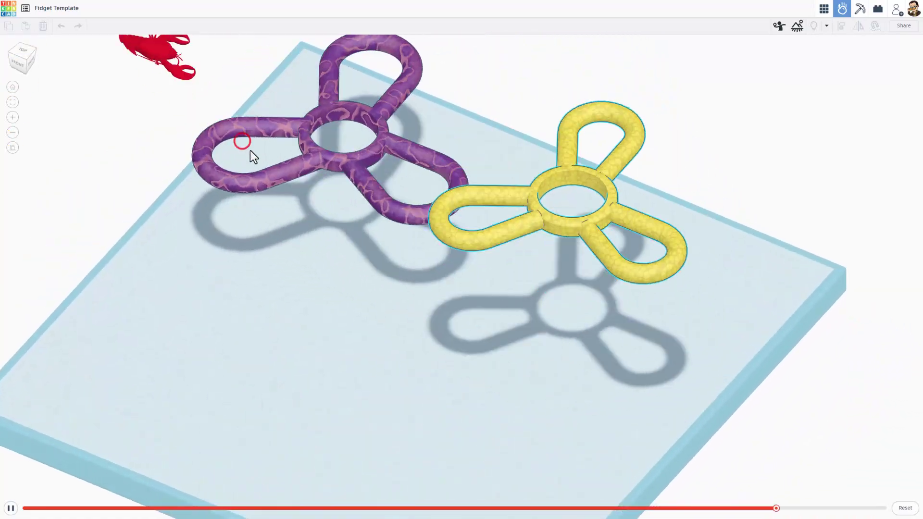
pyautogui.click(253, 150)
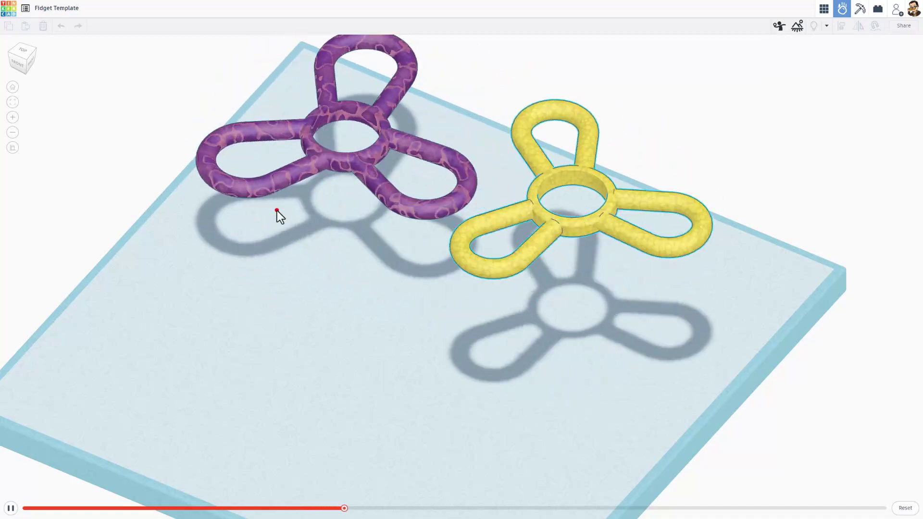
pyautogui.click(277, 210)
# Return to the 3D design workspace and switch to perspective view, facing both spinners from a low front angle
pyautogui.moveTo(416, 344); pyautogui.dragTo(513, 269, button='right')
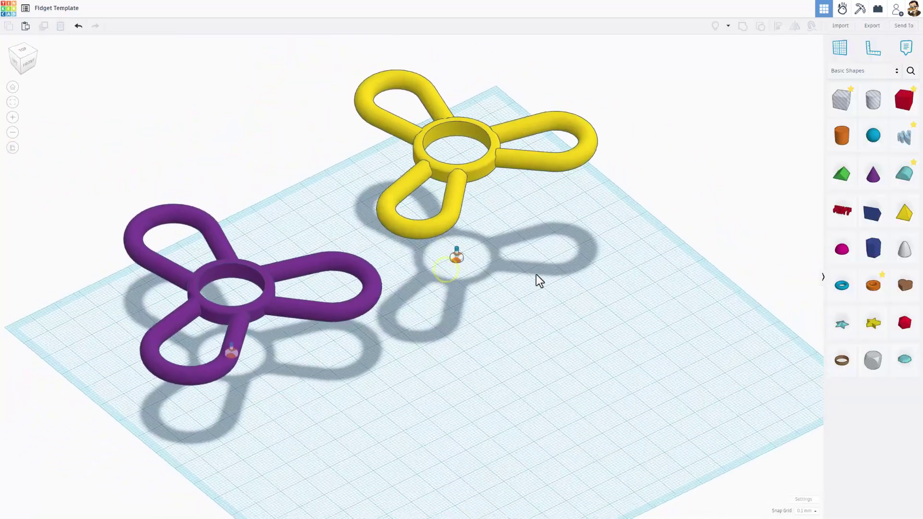
pyautogui.moveTo(536, 275); pyautogui.dragTo(440, 268, button='right')
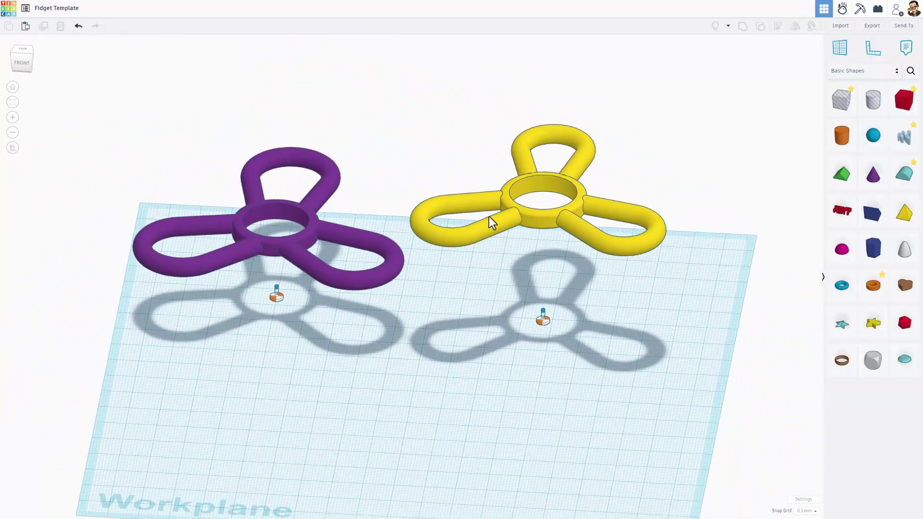
pyautogui.moveTo(495, 223); pyautogui.dragTo(468, 253, button='right')
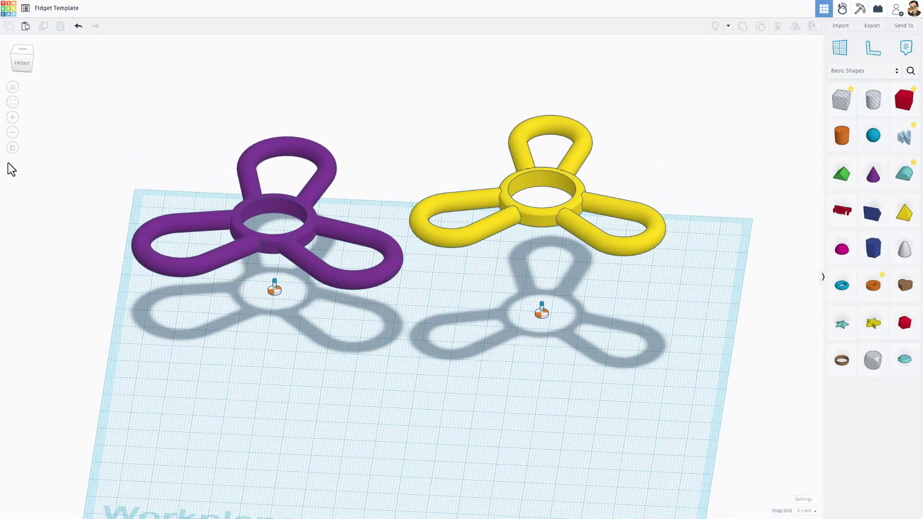
pyautogui.click(12, 148)
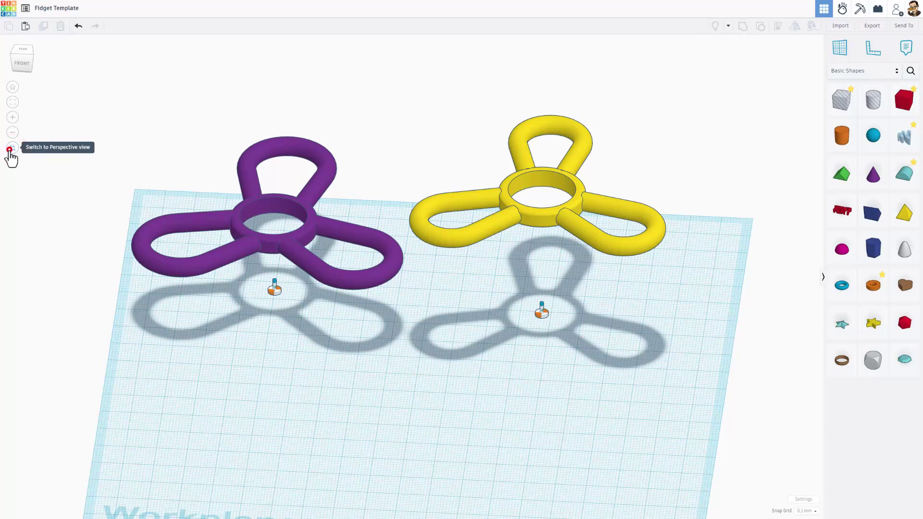
pyautogui.click(9, 149)
pyautogui.moveTo(385, 371); pyautogui.dragTo(416, 339, button='right')
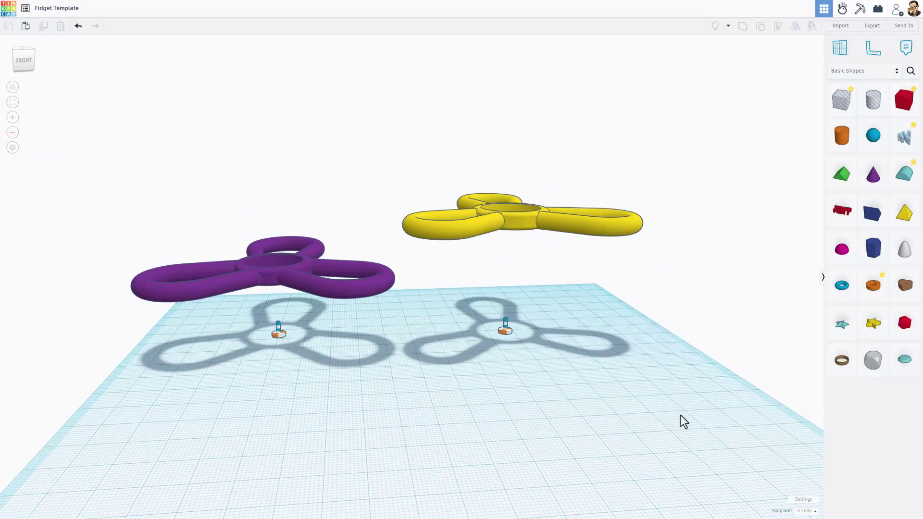
# Set the workspace background to the light periwinkle preset colour and hide the grid
pyautogui.click(804, 500)
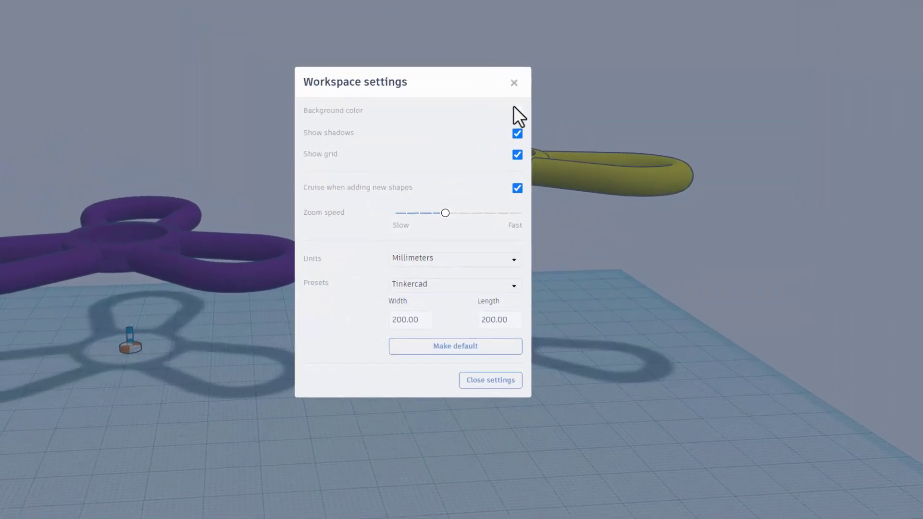
pyautogui.click(371, 47)
pyautogui.click(536, 180)
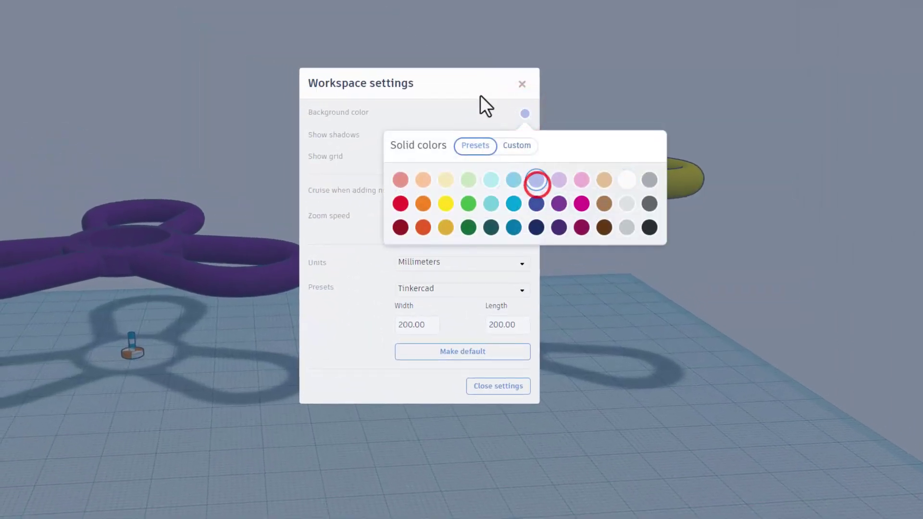
pyautogui.click(478, 95)
pyautogui.click(525, 157)
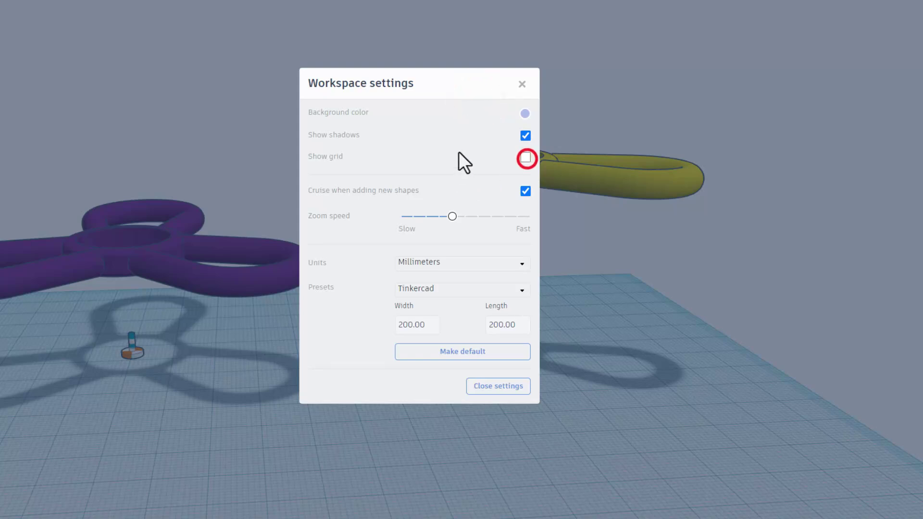
pyautogui.click(690, 414)
pyautogui.moveTo(723, 402); pyautogui.dragTo(699, 473, button='right')
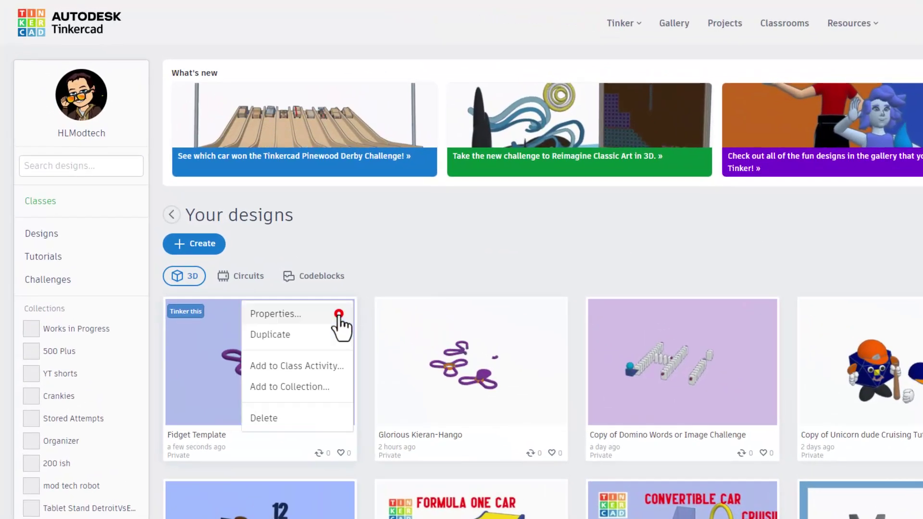
# Open the Fidget Template design's properties from the dashboard and add the tag "fidget spinner"
pyautogui.click(267, 264)
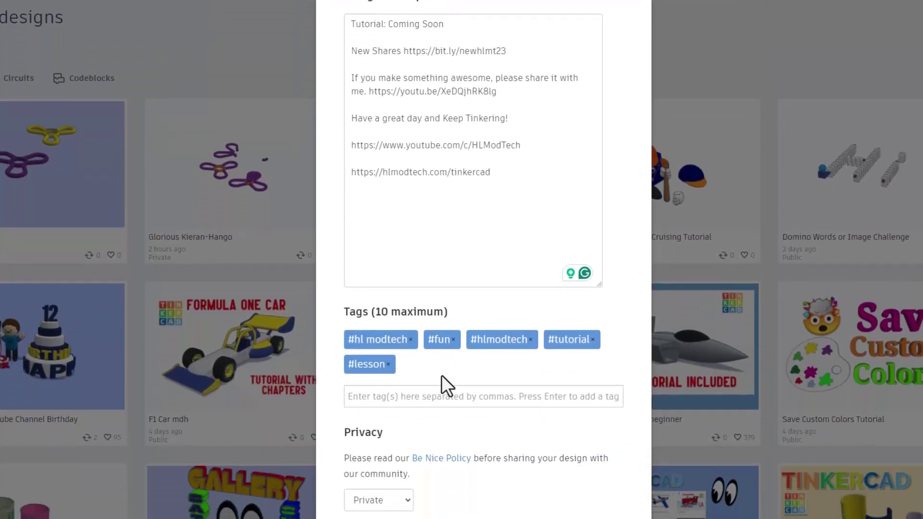
pyautogui.click(416, 402)
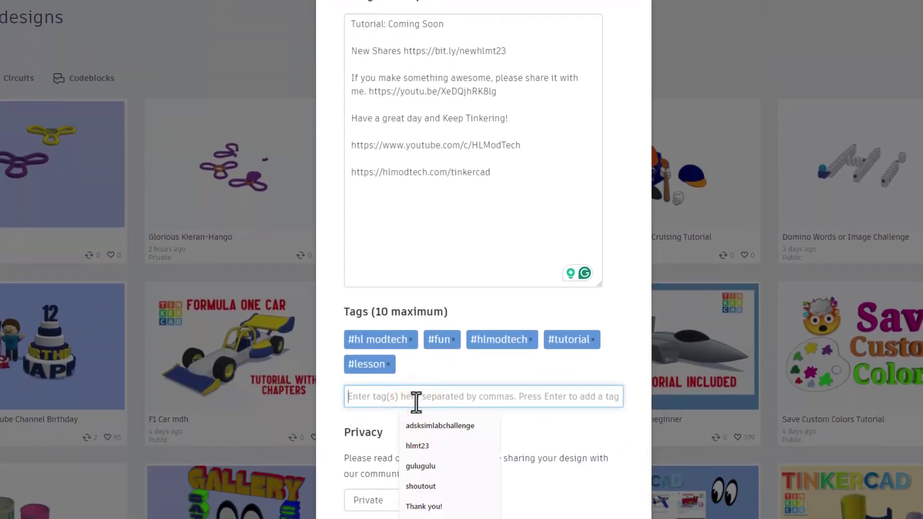
pyautogui.write('fidget spin')
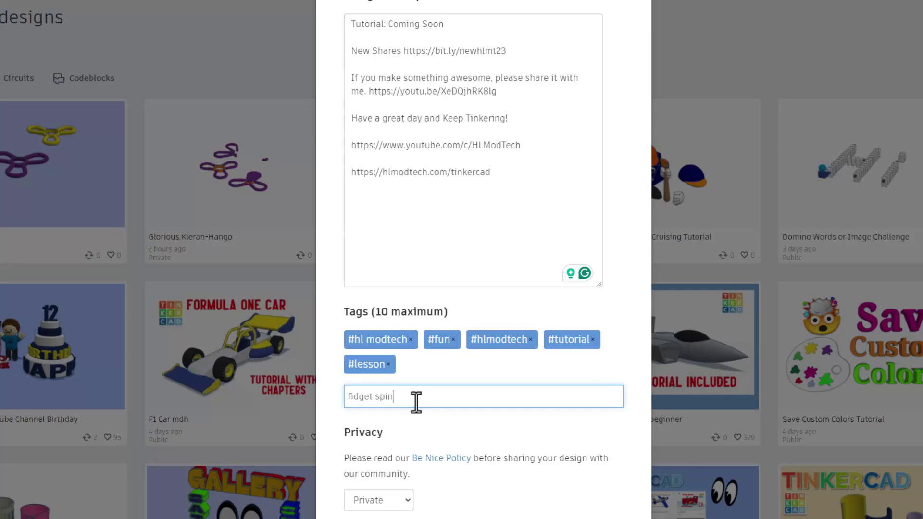
pyautogui.write('ner')
pyautogui.press('Return')
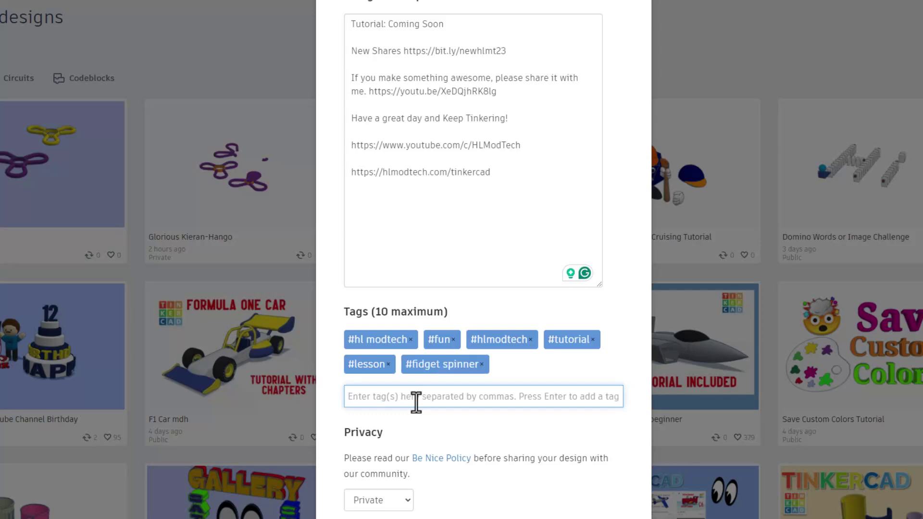
# Add "hlmt23" as a design tag, and remove it again
pyautogui.write('hlmt23')
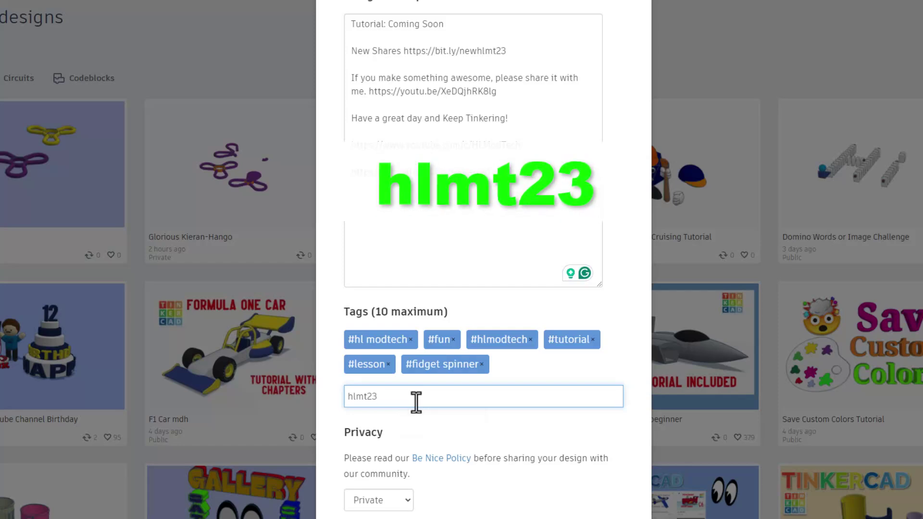
pyautogui.press('Return')
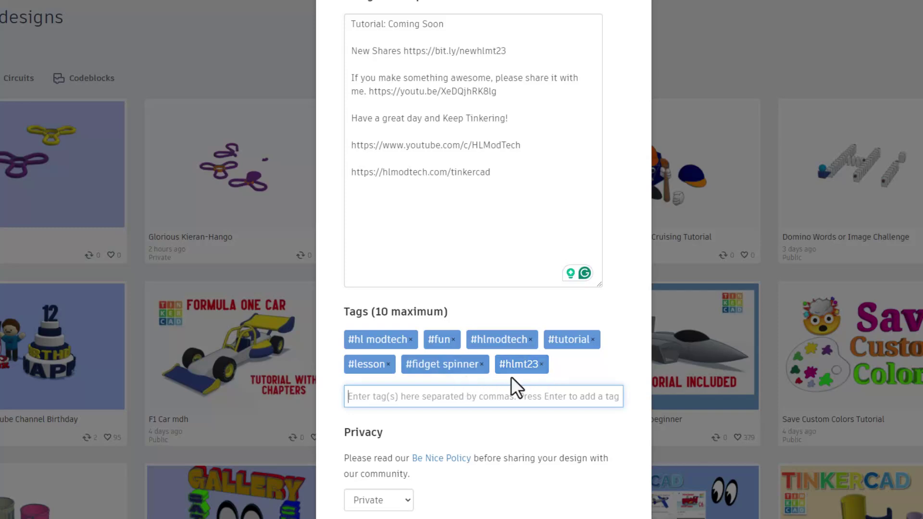
pyautogui.click(541, 364)
# Set the design's privacy to Public and complete the robot check
pyautogui.scroll(-4, 507, 385)
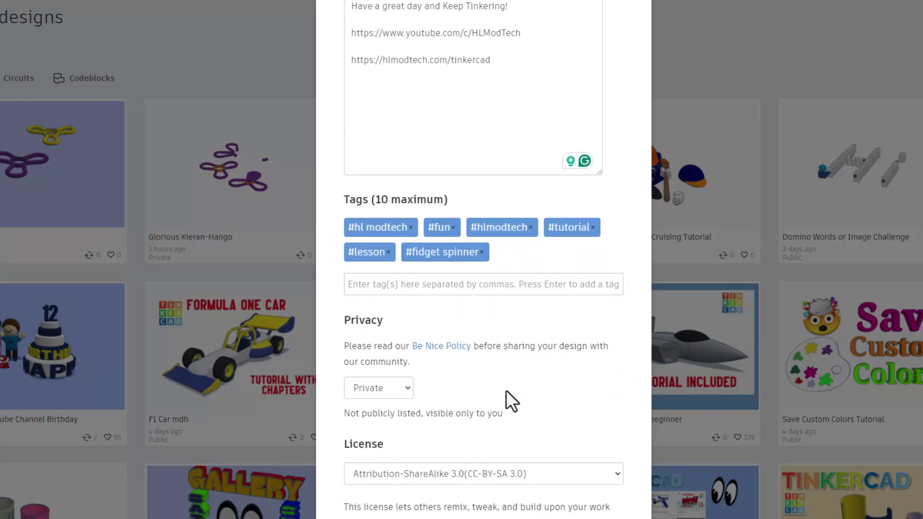
pyautogui.click(371, 333)
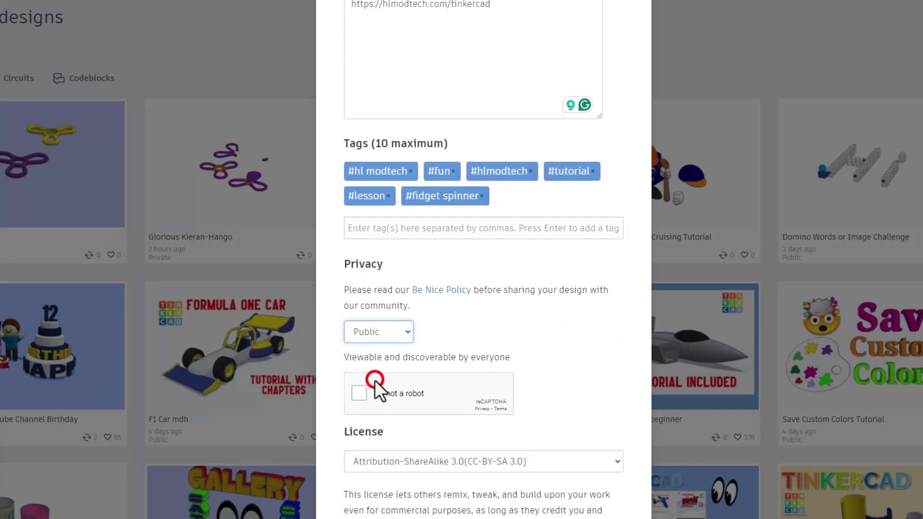
pyautogui.click(364, 393)
pyautogui.scroll(-1, 557, 370)
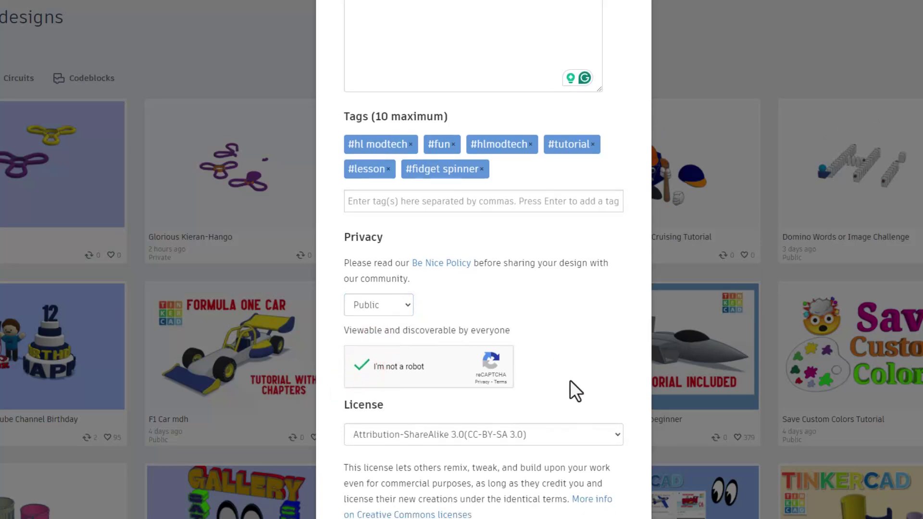
# Set the design's license to Attribution-NoDerivs 3.0 (CC-BY-ND 3.0) and save the property changes
pyautogui.scroll(-1, 569, 382)
pyautogui.click(470, 397)
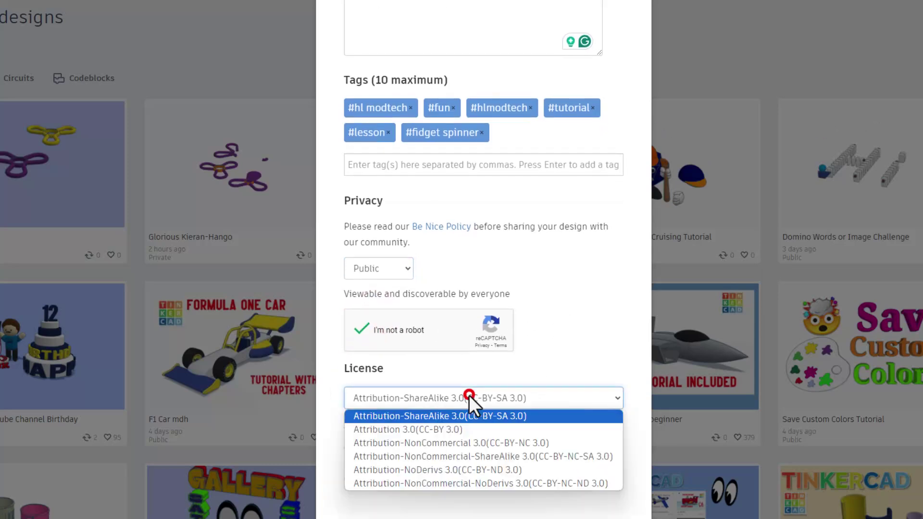
pyautogui.click(452, 469)
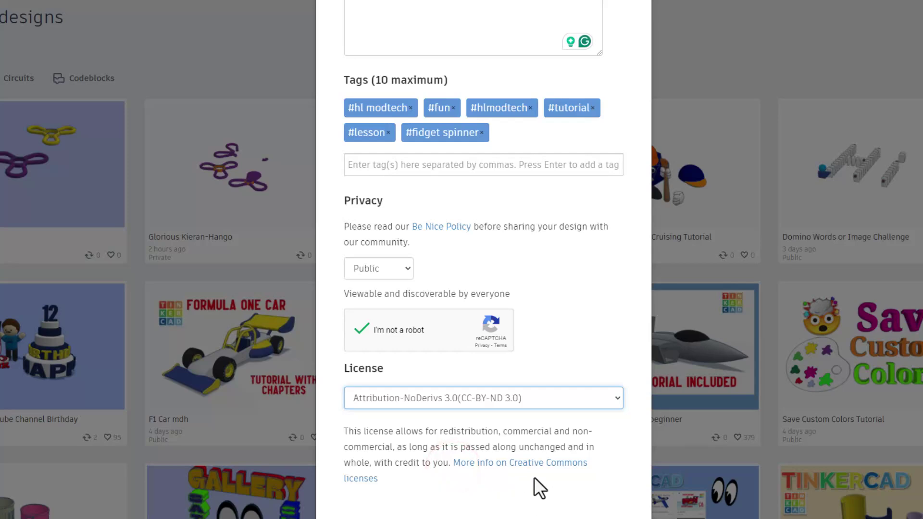
pyautogui.scroll(5, 534, 477)
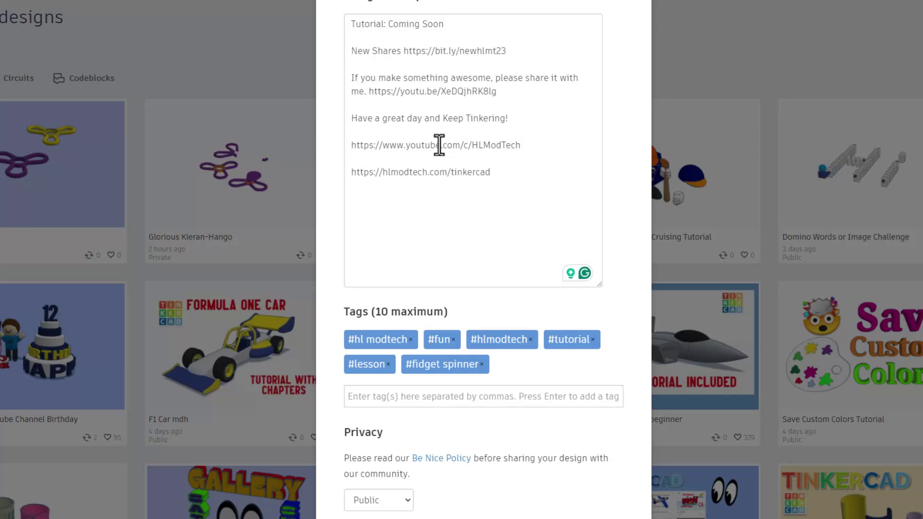
pyautogui.scroll(-6, 439, 145)
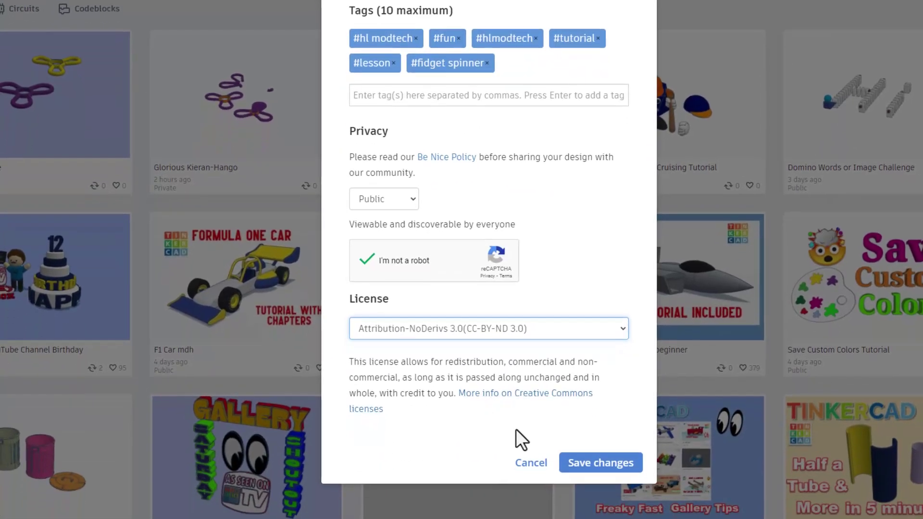
pyautogui.click(587, 465)
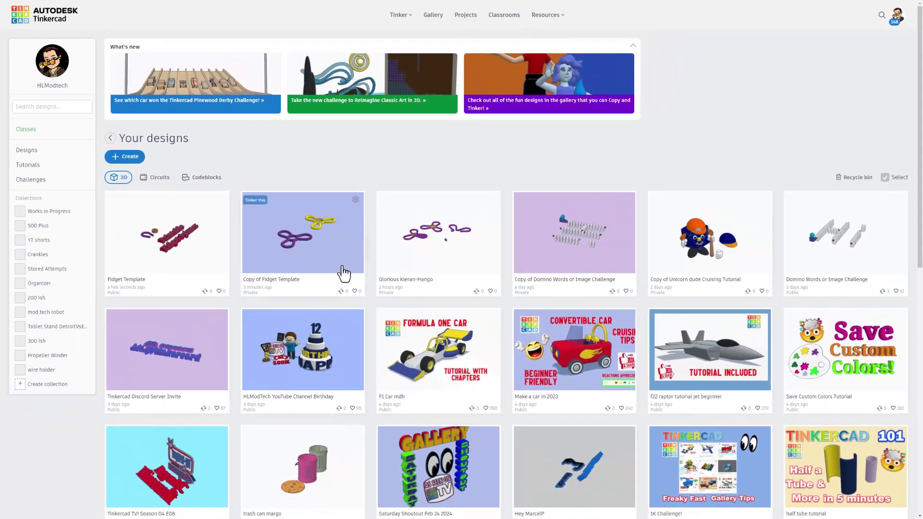
# Open the Free Fidget Sim Lab design from the community gallery and examine its reaction options and images
pyautogui.click(435, 16)
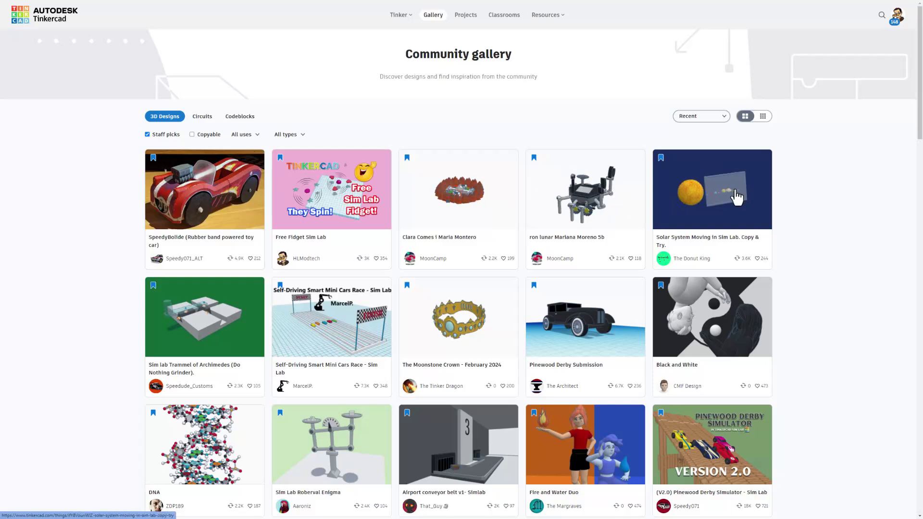
pyautogui.click(322, 206)
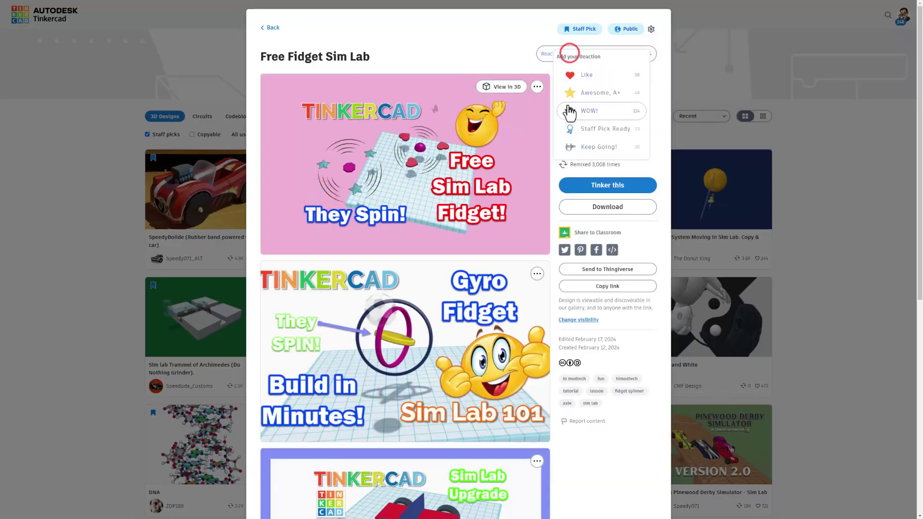
pyautogui.click(503, 42)
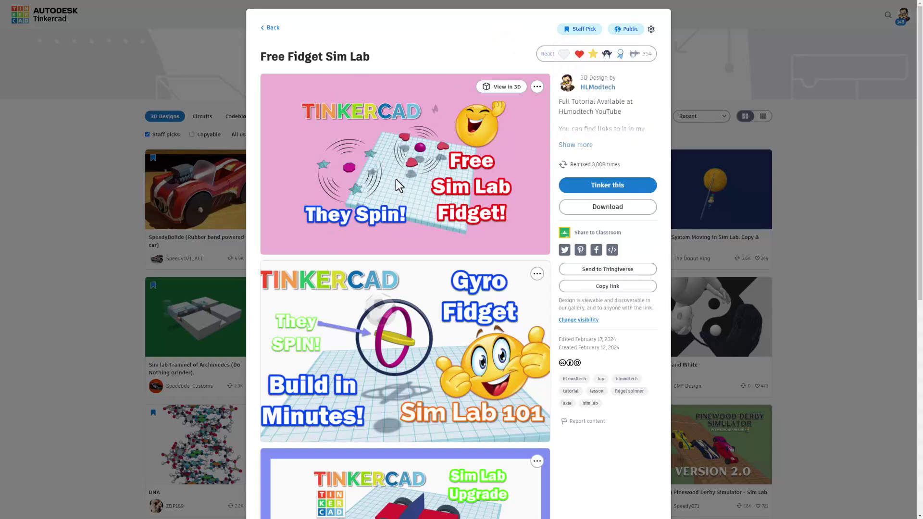
pyautogui.scroll(-1, 434, 141)
pyautogui.scroll(-3, 410, 271)
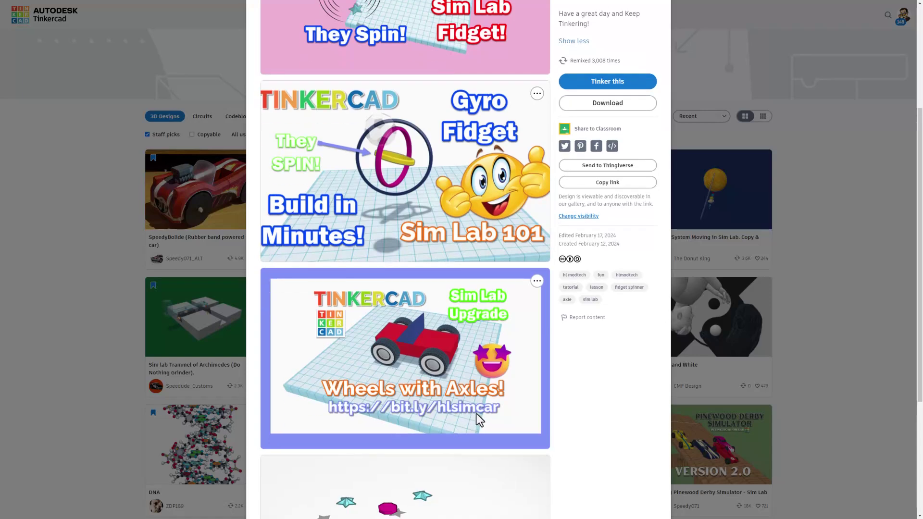
# View the reaction options on the Free Fidget Sim Lab design and close its details
pyautogui.scroll(4, 477, 414)
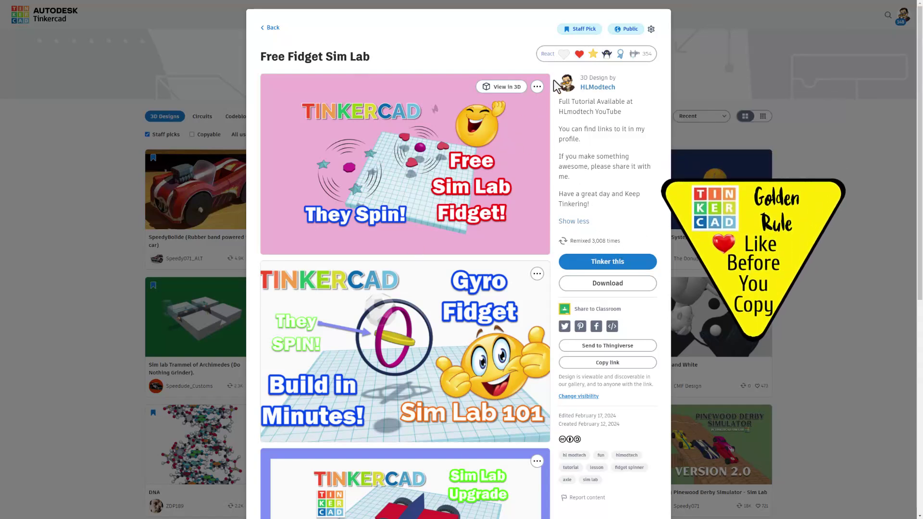
pyautogui.click(571, 60)
pyautogui.click(493, 46)
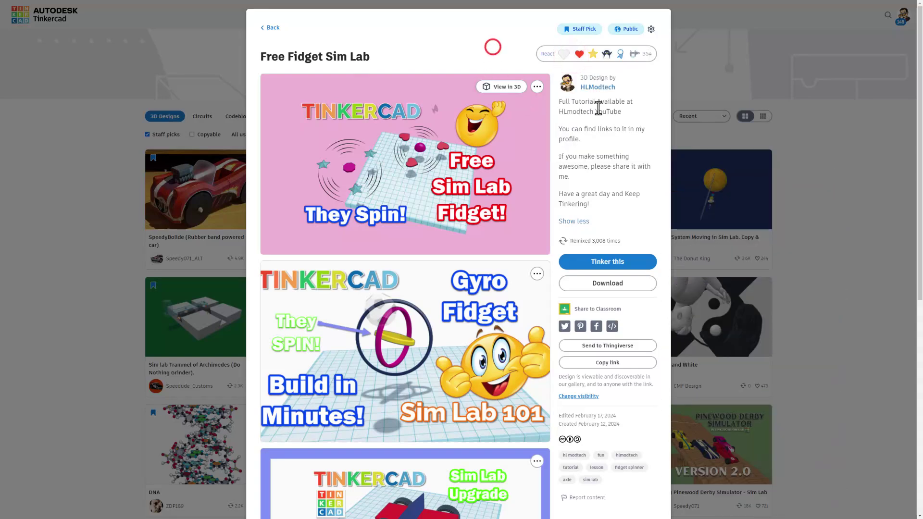
pyautogui.click(717, 87)
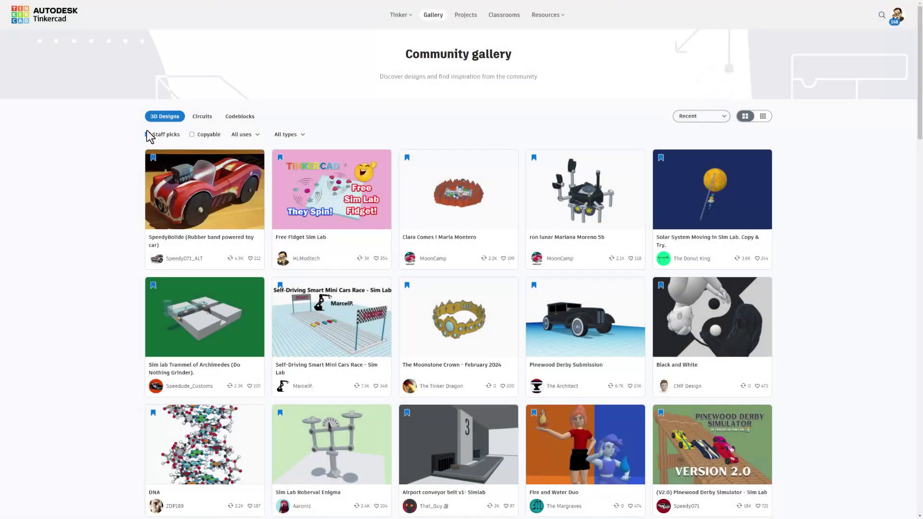
# Turn off the staff picks filter and show the gallery's 3D designs in the smaller grid layout
pyautogui.click(148, 135)
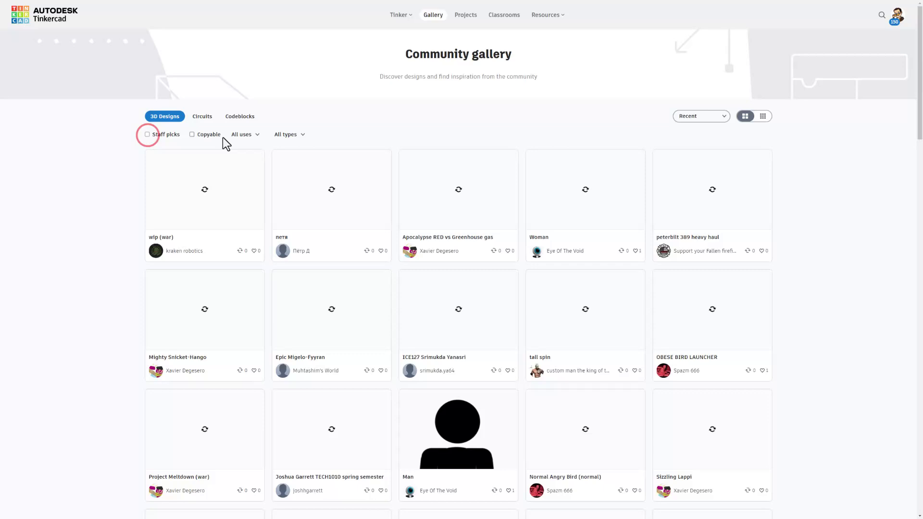
pyautogui.click(763, 117)
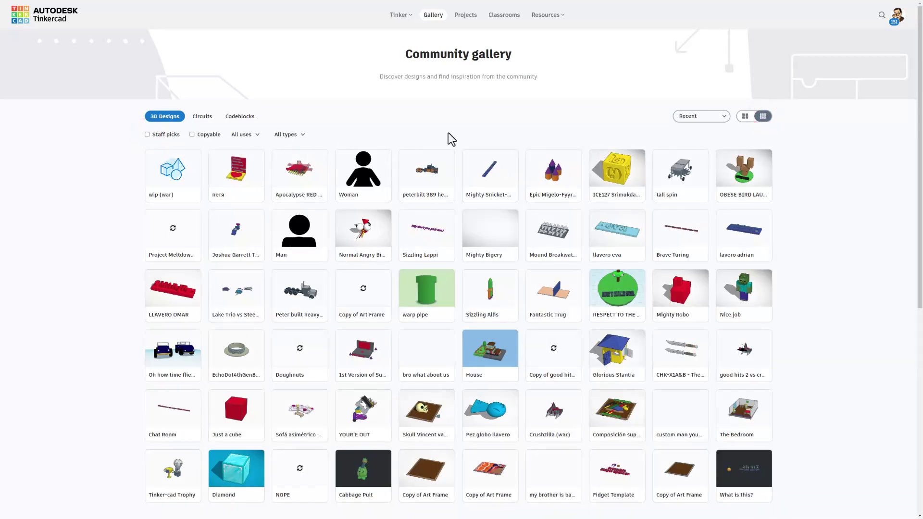
# Open the Fidget Template design from the recent gallery designs, view its reaction options and close it
pyautogui.scroll(-4, 365, 72)
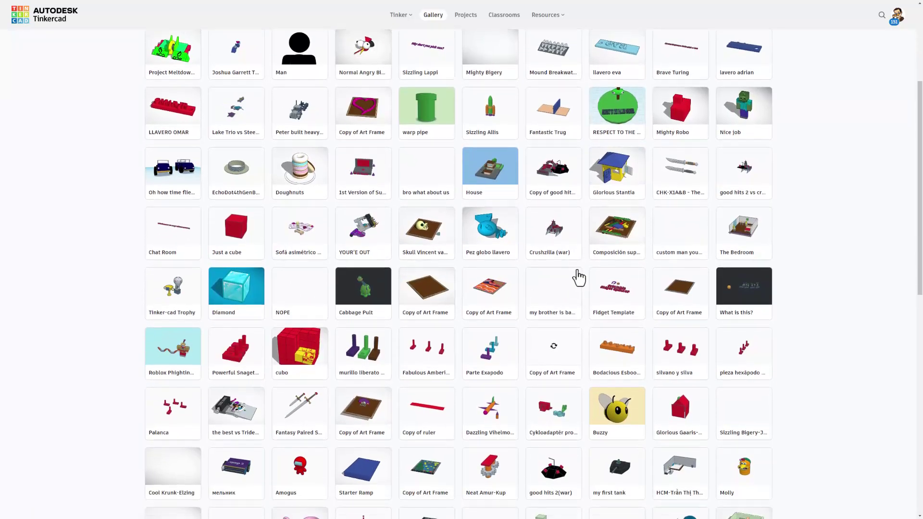
pyautogui.scroll(-1, 577, 274)
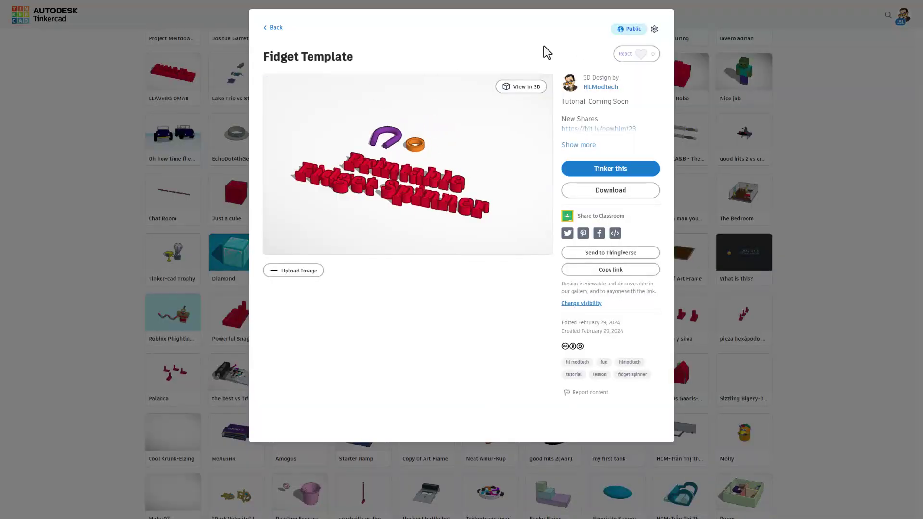
pyautogui.click(635, 57)
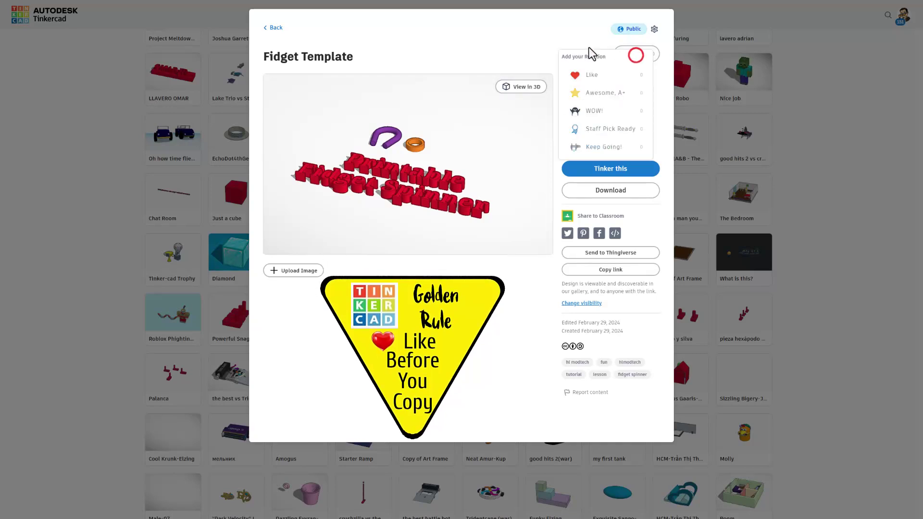
pyautogui.click(514, 43)
pyautogui.click(106, 117)
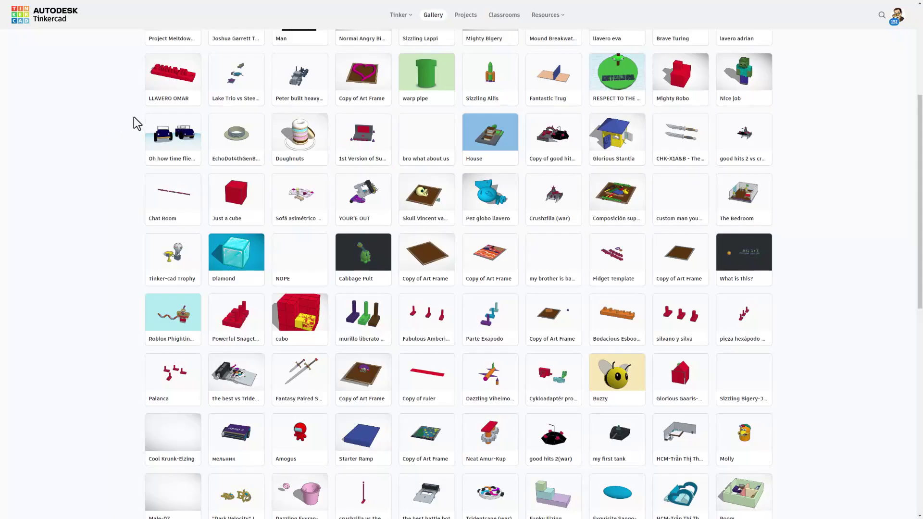
# Open the "Oh how time flies..." design, give it the "Awesome, A+" reaction and close it
pyautogui.scroll(2, 139, 130)
pyautogui.click(173, 215)
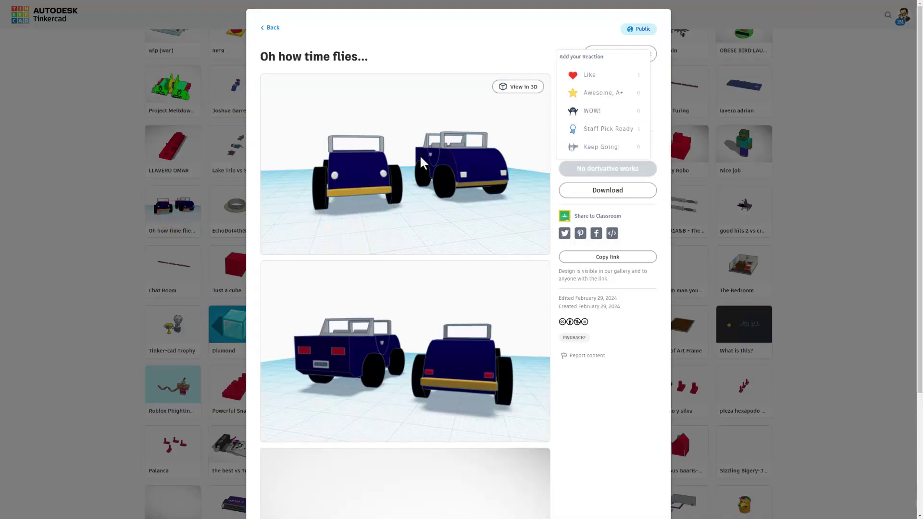
pyautogui.click(602, 93)
pyautogui.click(835, 97)
pyautogui.scroll(2, 829, 133)
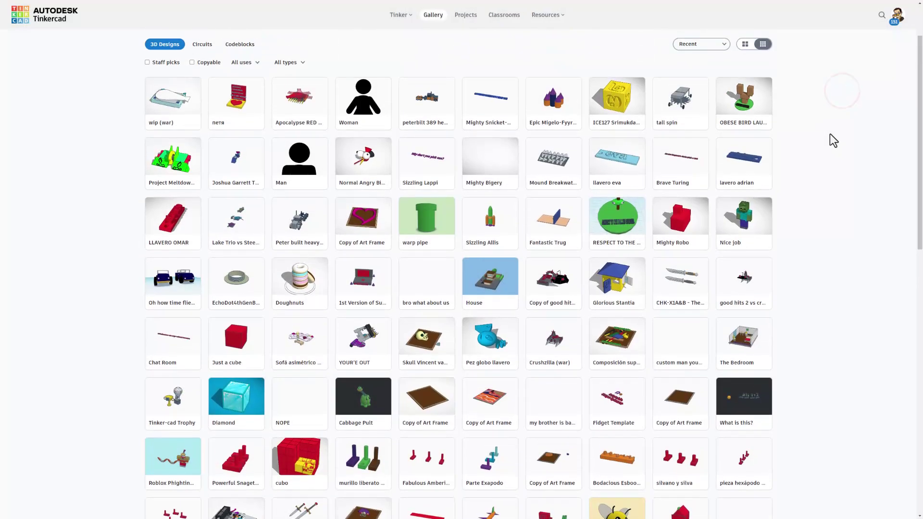
# Open the Epic Migelo-Fyyran design, give it the "WOW!" reaction and close it
pyautogui.click(547, 95)
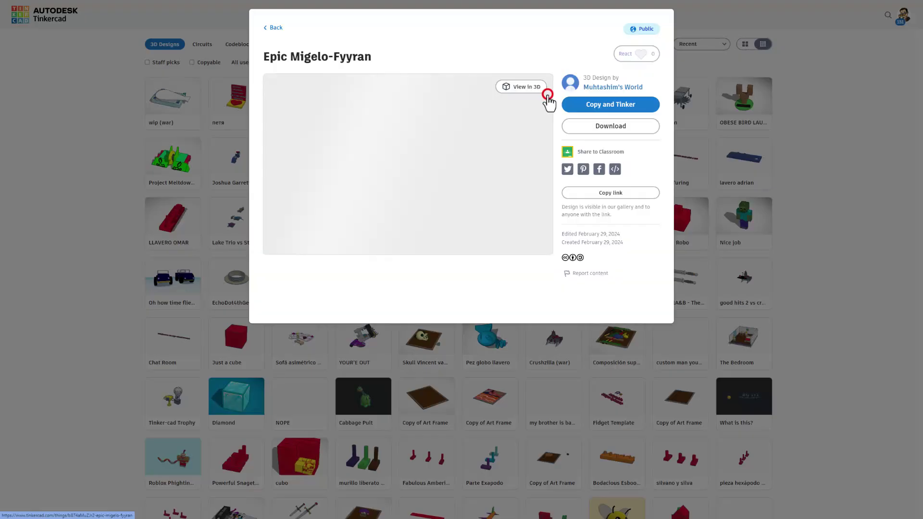
pyautogui.click(640, 54)
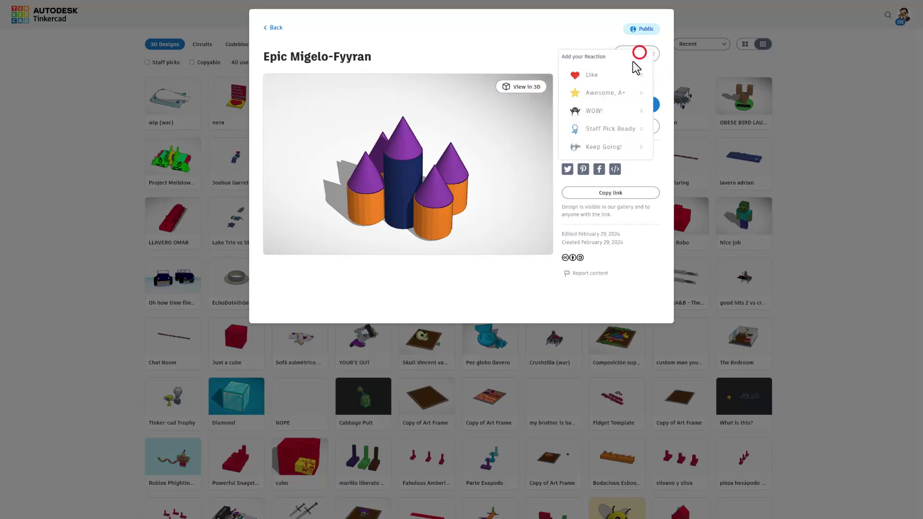
pyautogui.click(613, 105)
pyautogui.click(822, 125)
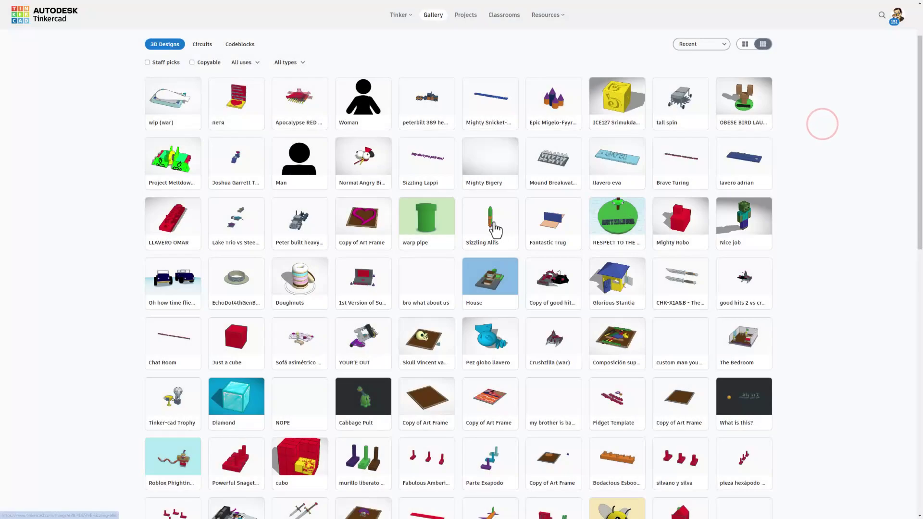
# Open the Sizzling Allis rocket design, give it the "Like" reaction and close it
pyautogui.click(494, 221)
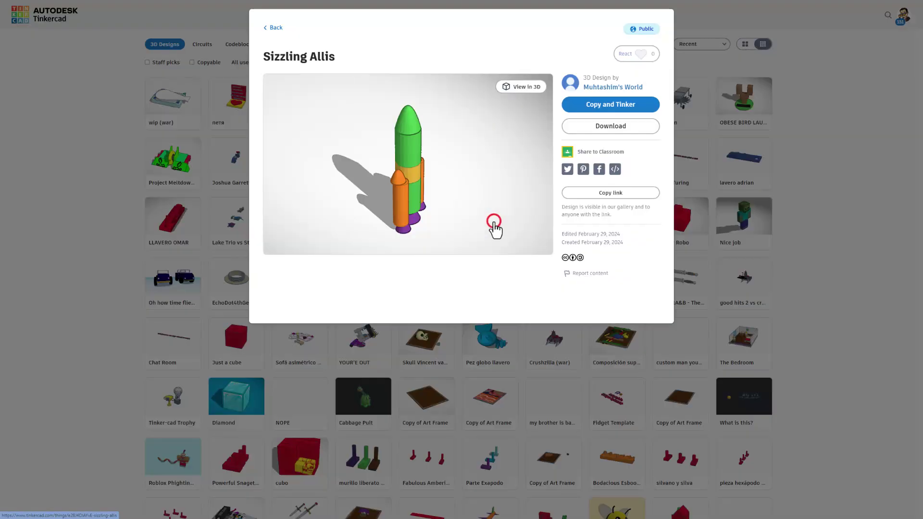
pyautogui.click(639, 56)
pyautogui.click(604, 77)
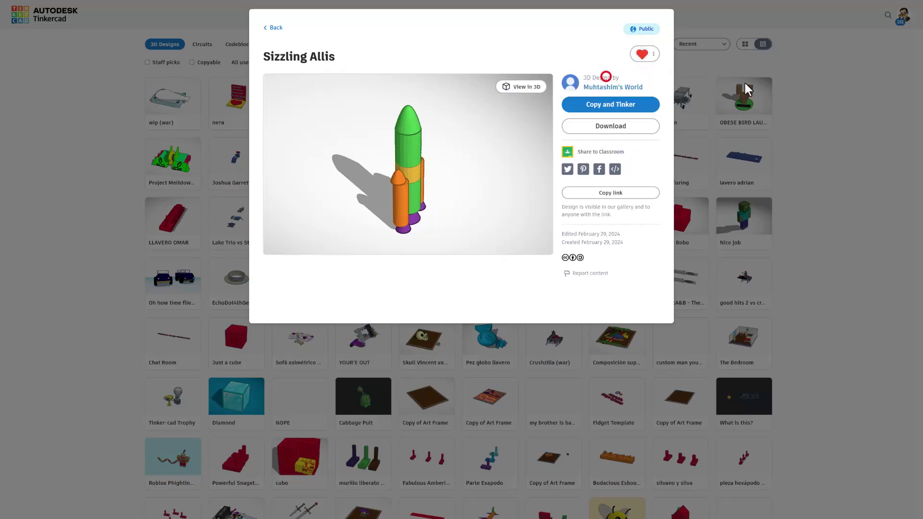
pyautogui.click(835, 91)
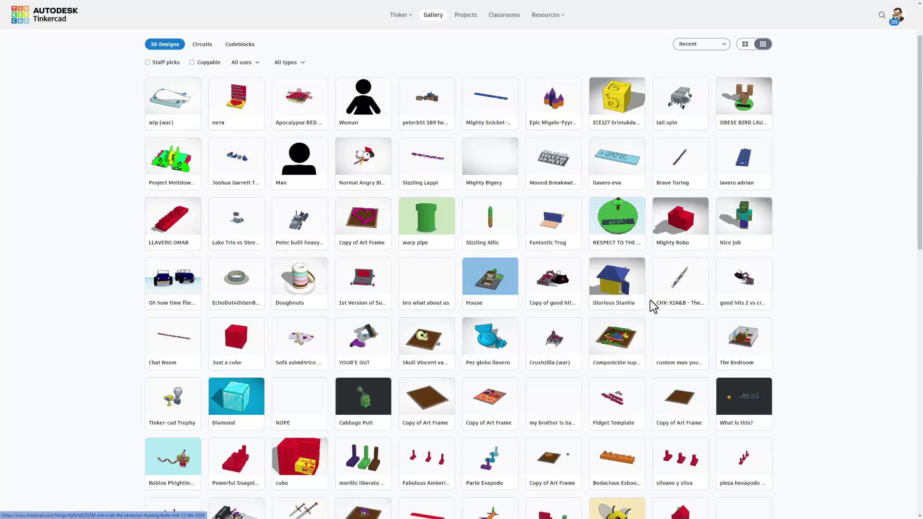
# Open the Glorious Stantia house design and give it the "WOW!" reaction
pyautogui.click(615, 280)
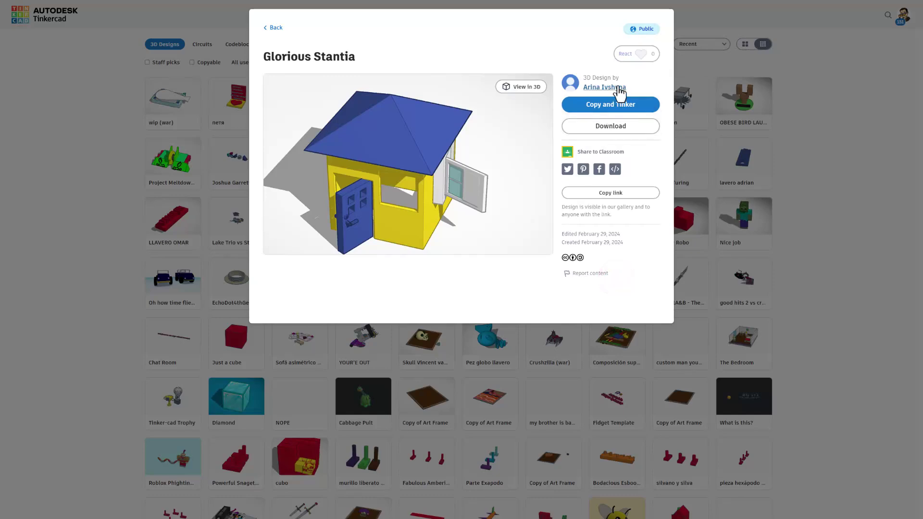
pyautogui.click(635, 55)
pyautogui.click(616, 109)
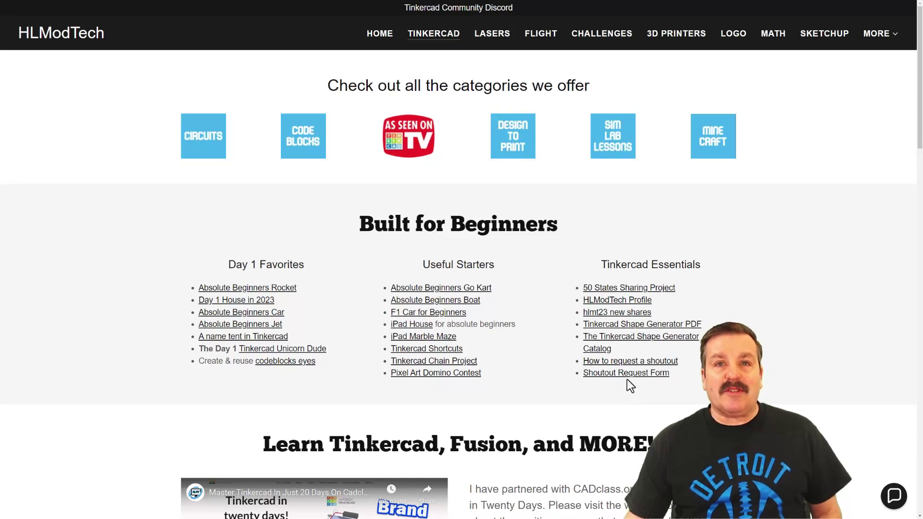
# On the HLModTech website, view the contact chat and look through the Built for Beginners and Learn Tinkercad sections
pyautogui.click(893, 497)
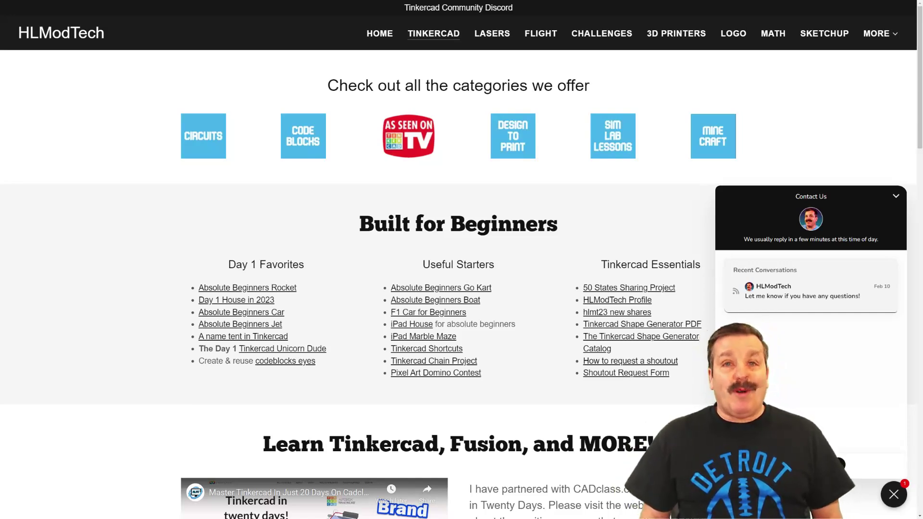
pyautogui.scroll(-3, 456, 289)
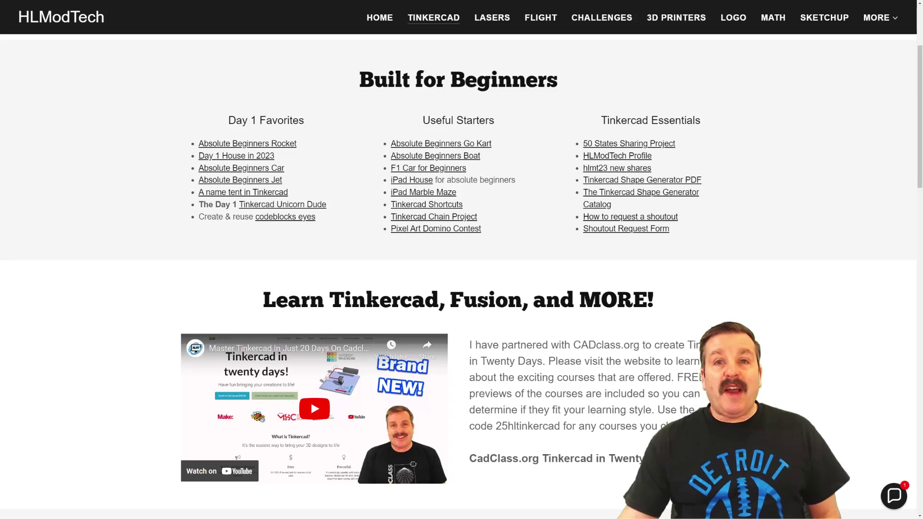
pyautogui.scroll(-1, 456, 288)
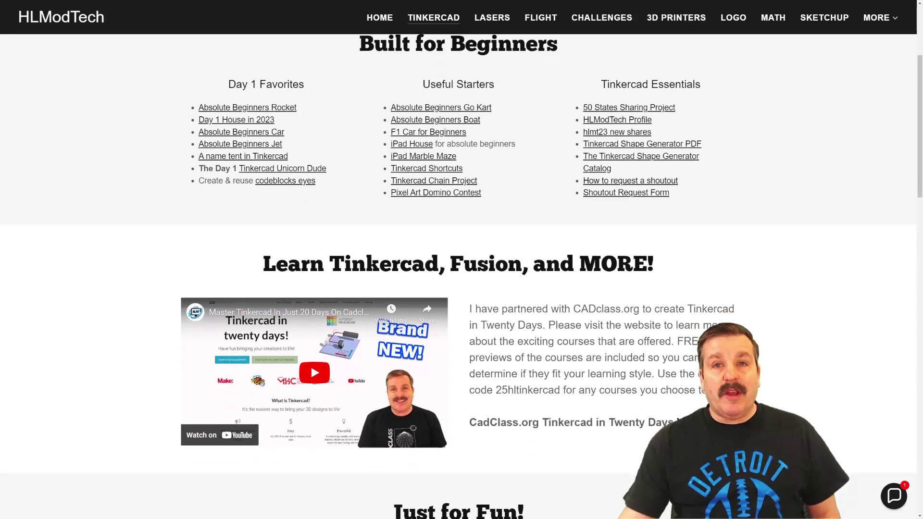
# Open the Tinkercad Community Discord invitation from the HLModTech website
pyautogui.scroll(4, 457, 277)
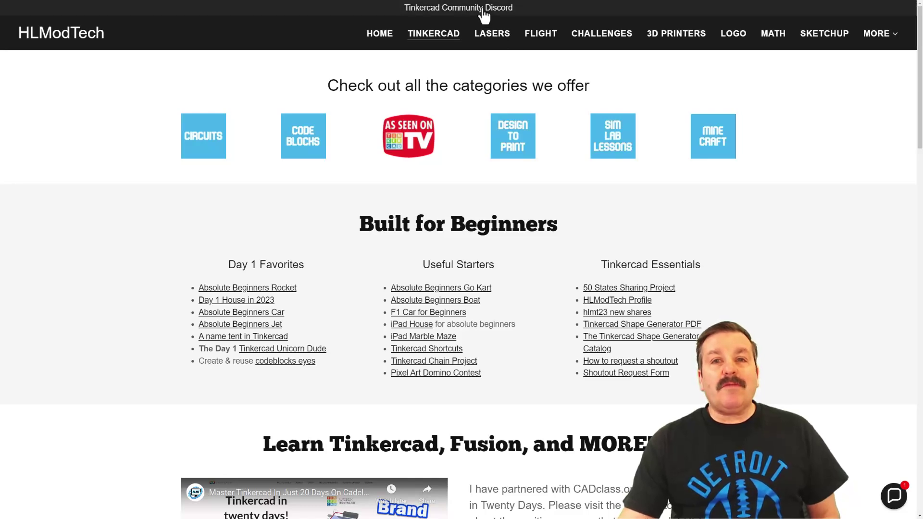
pyautogui.click(480, 10)
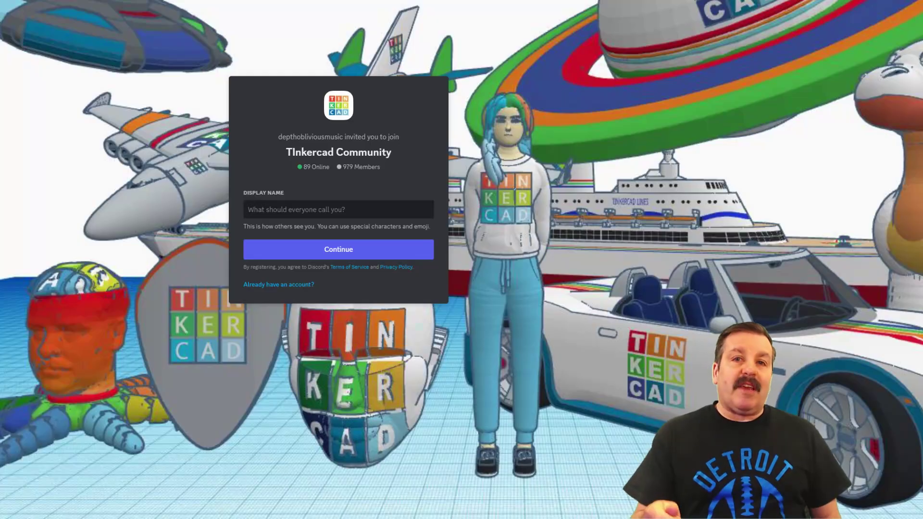